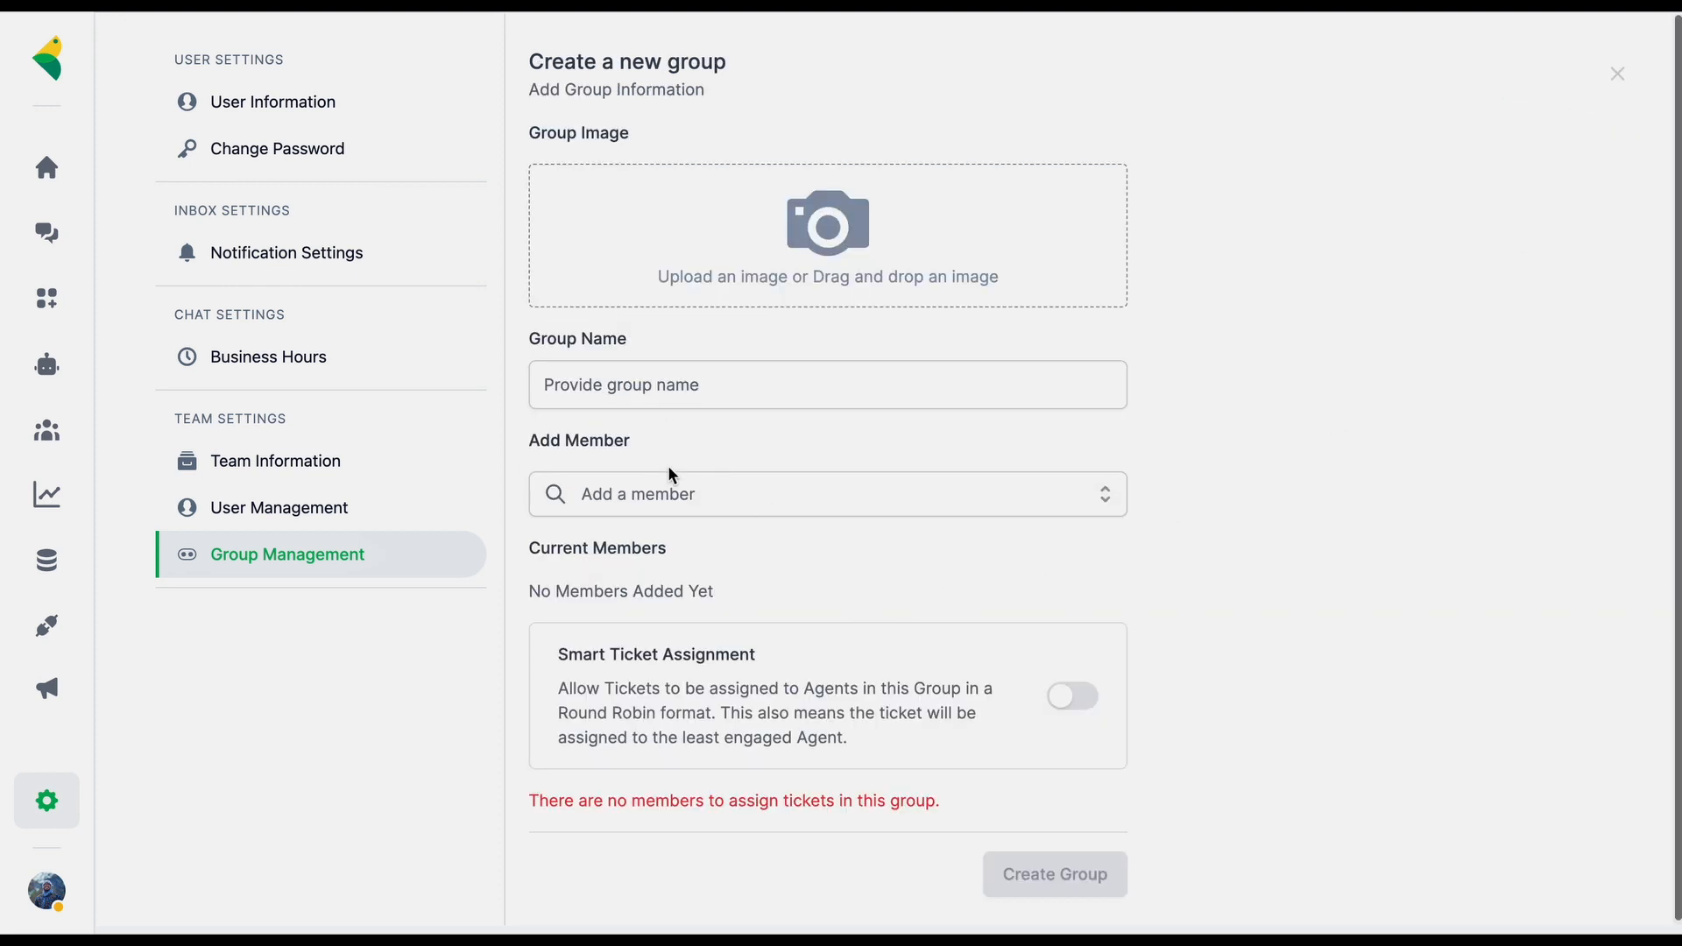
pyautogui.click(641, 501)
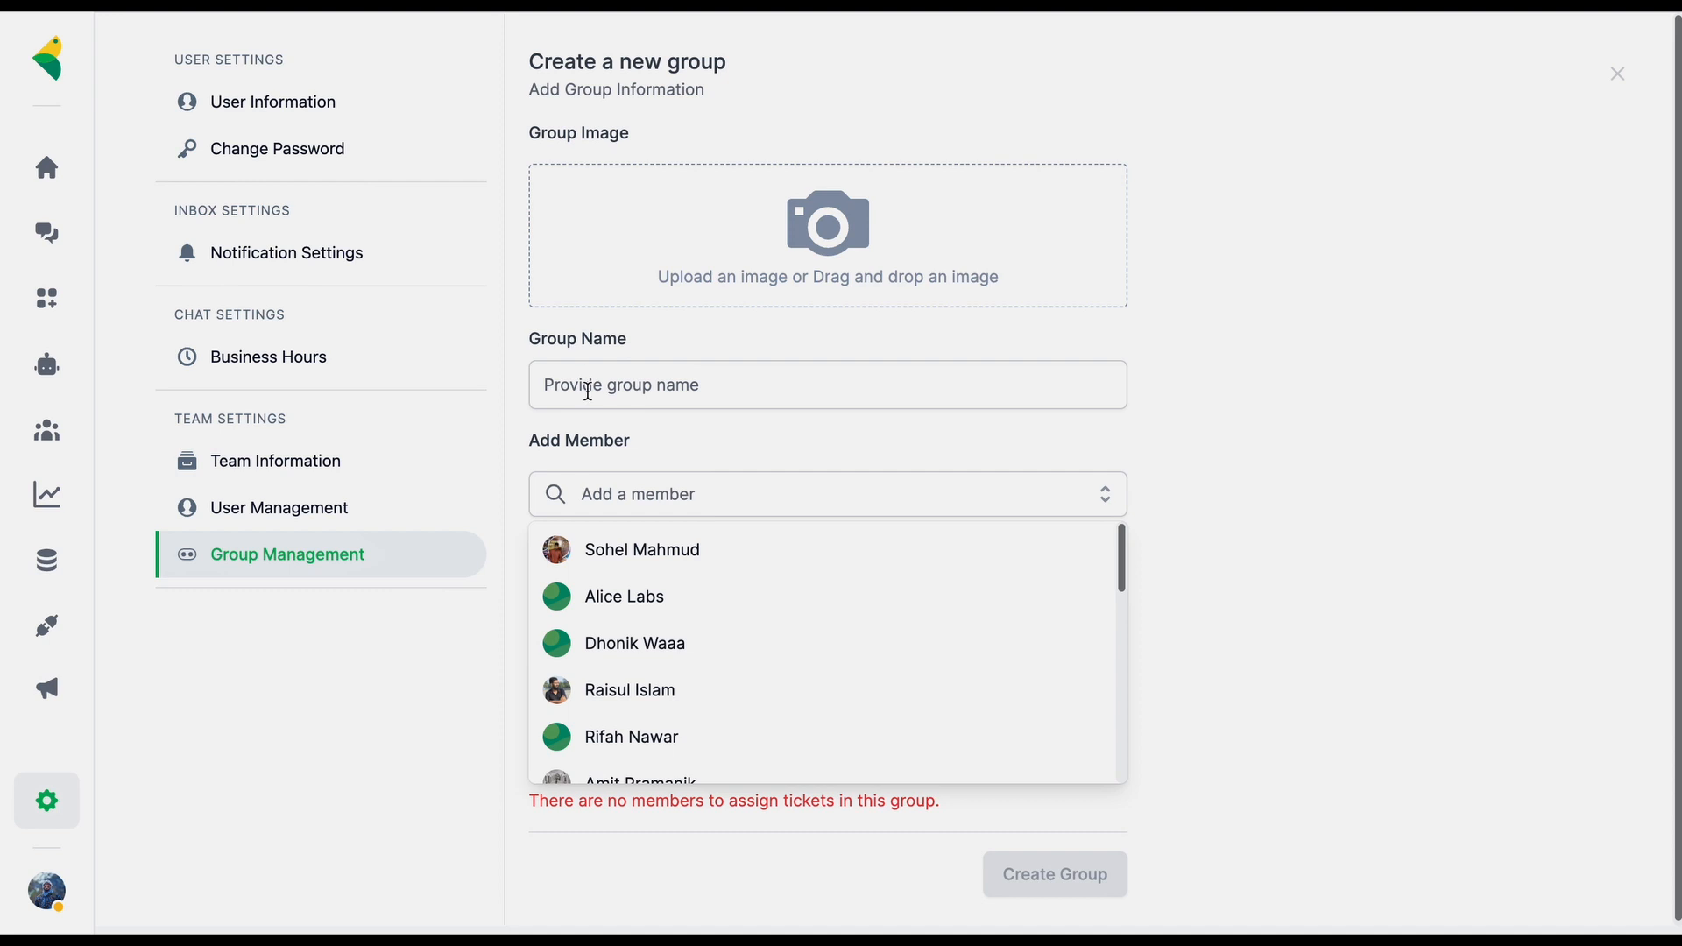
pyautogui.click(658, 393)
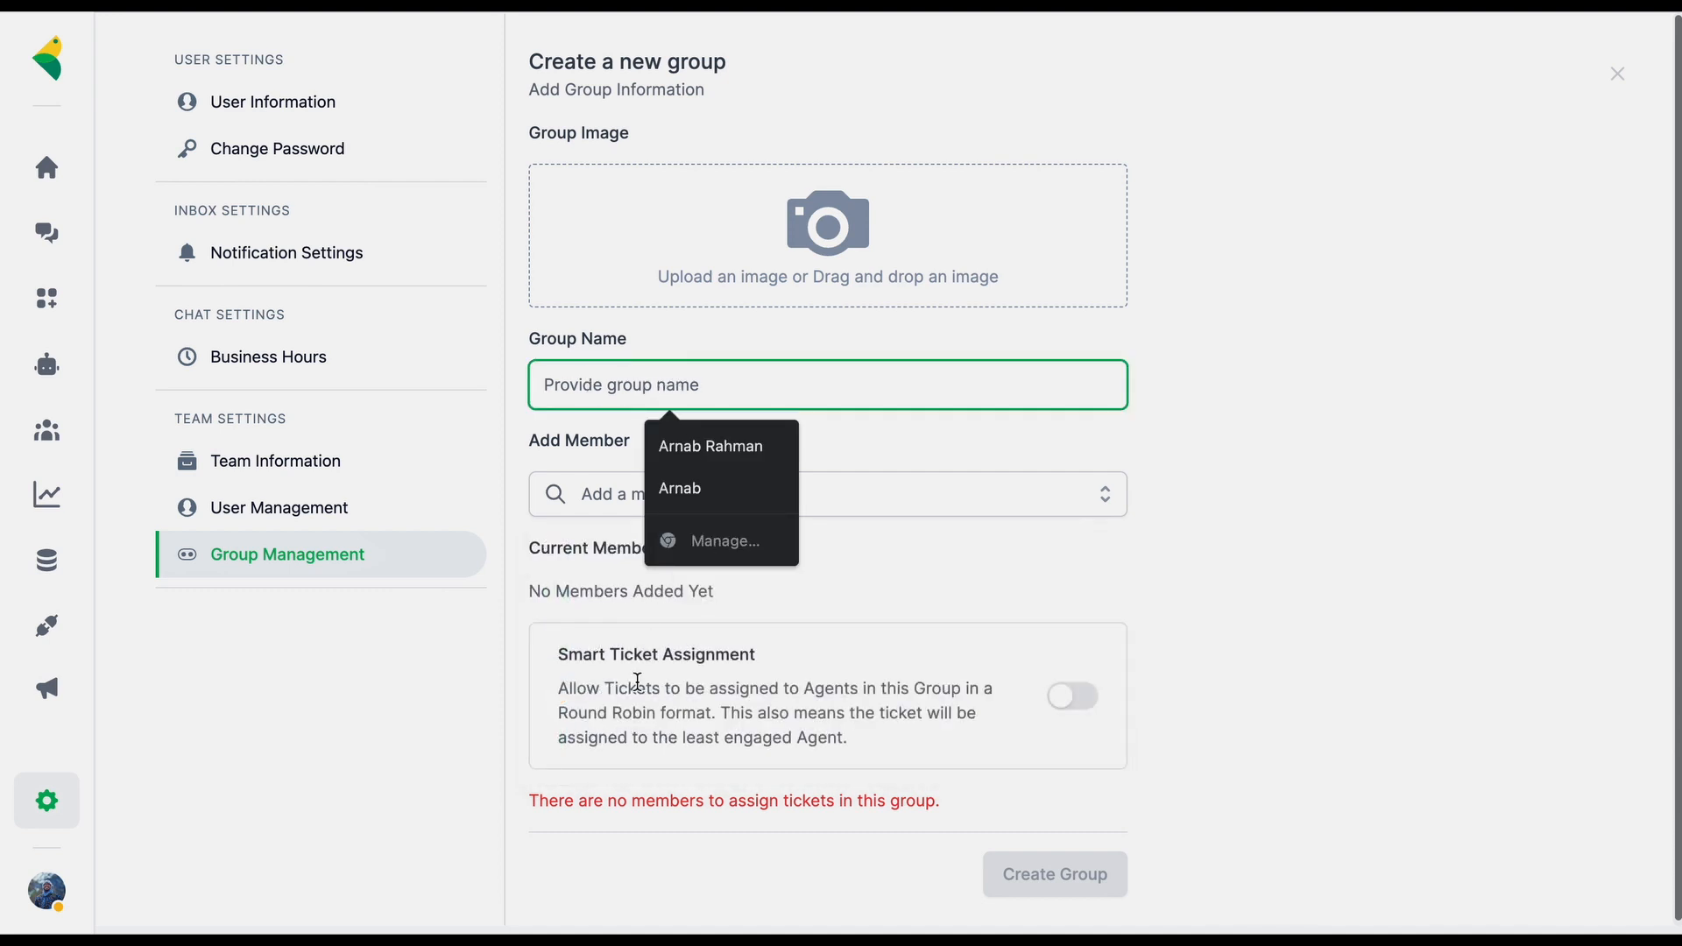
pyautogui.click(950, 705)
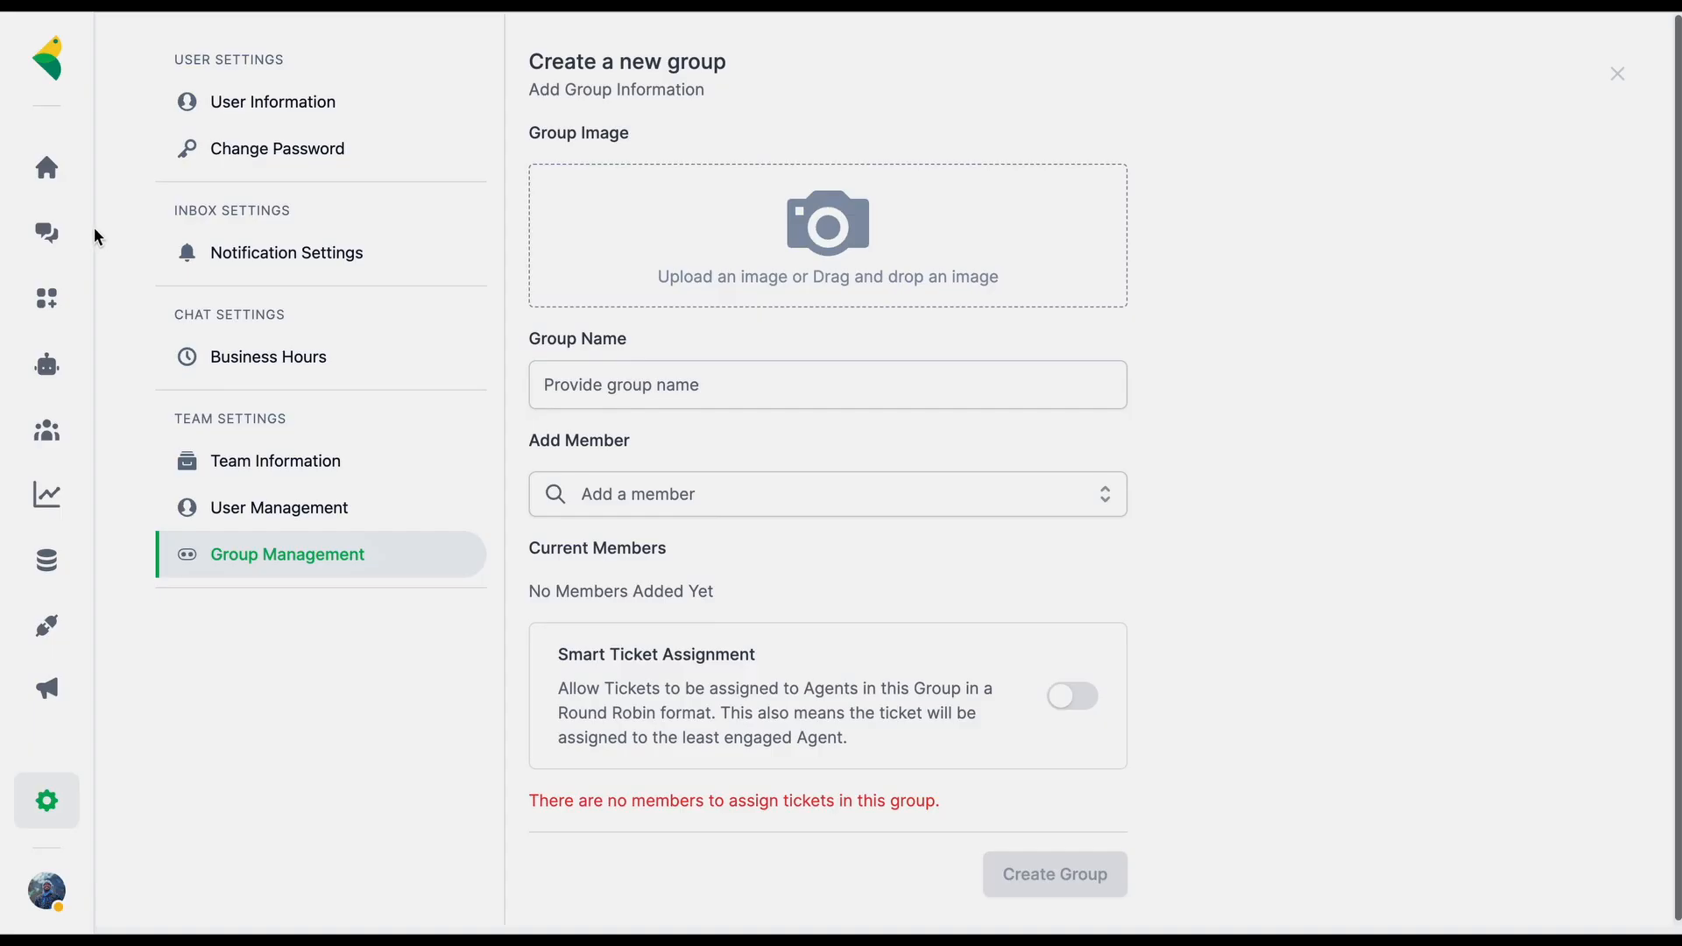
# From an inbox conversation, open Manage Canned Responses to list saved replies like #Domain and #discount
pyautogui.click(54, 233)
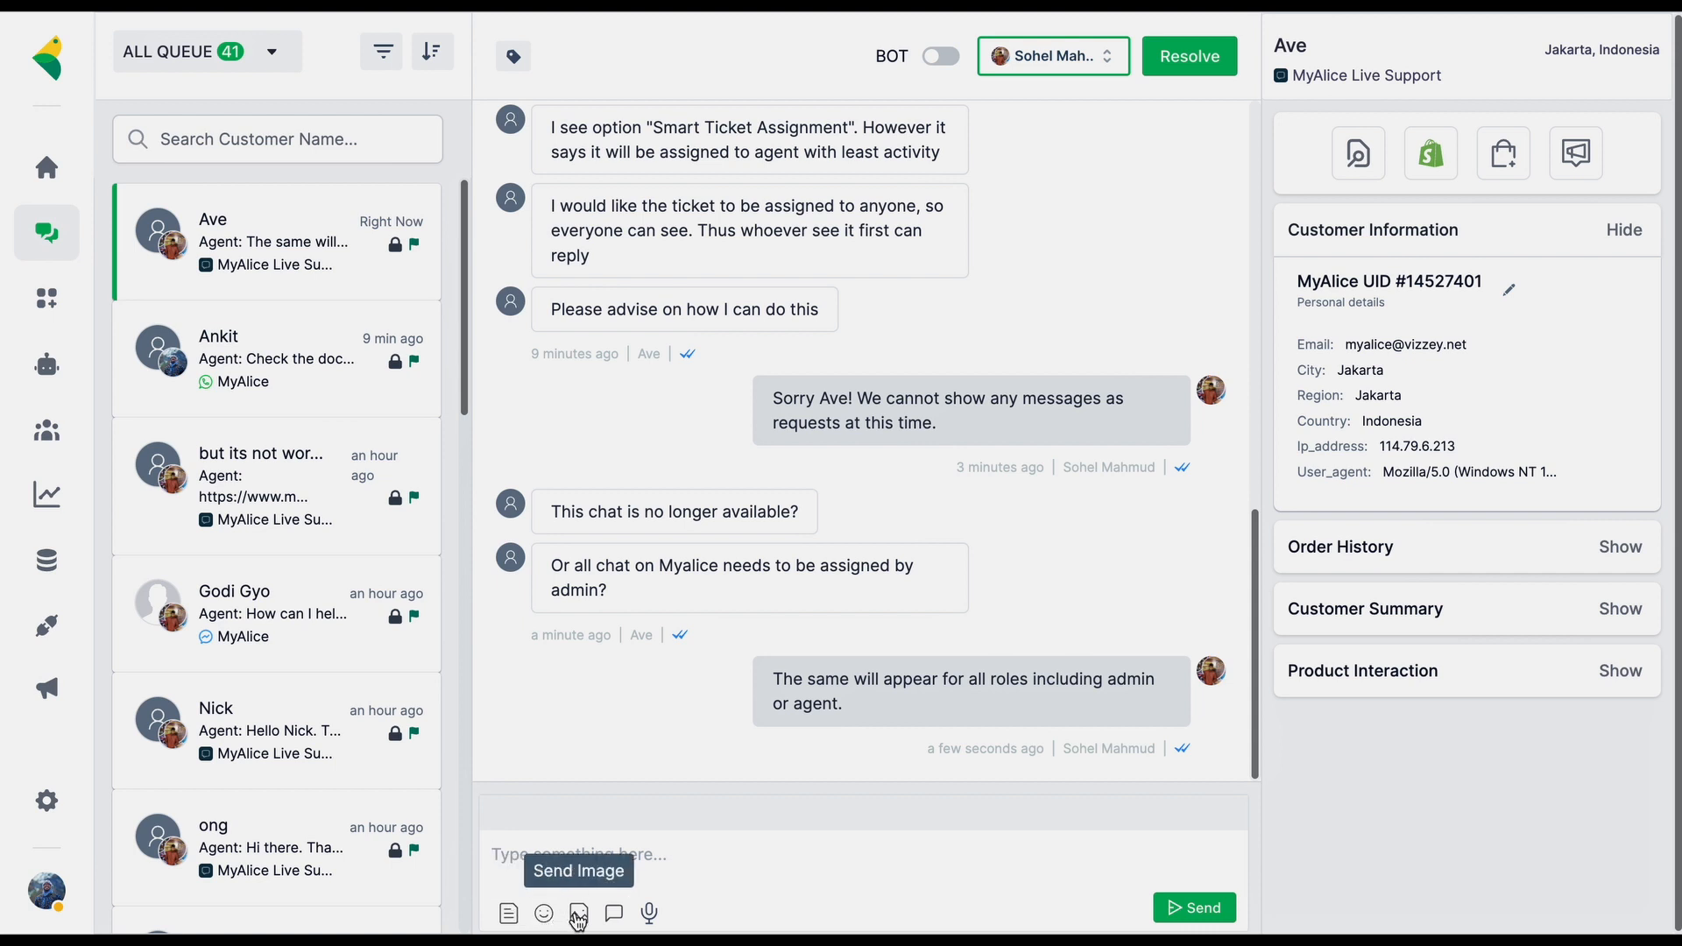
pyautogui.click(614, 914)
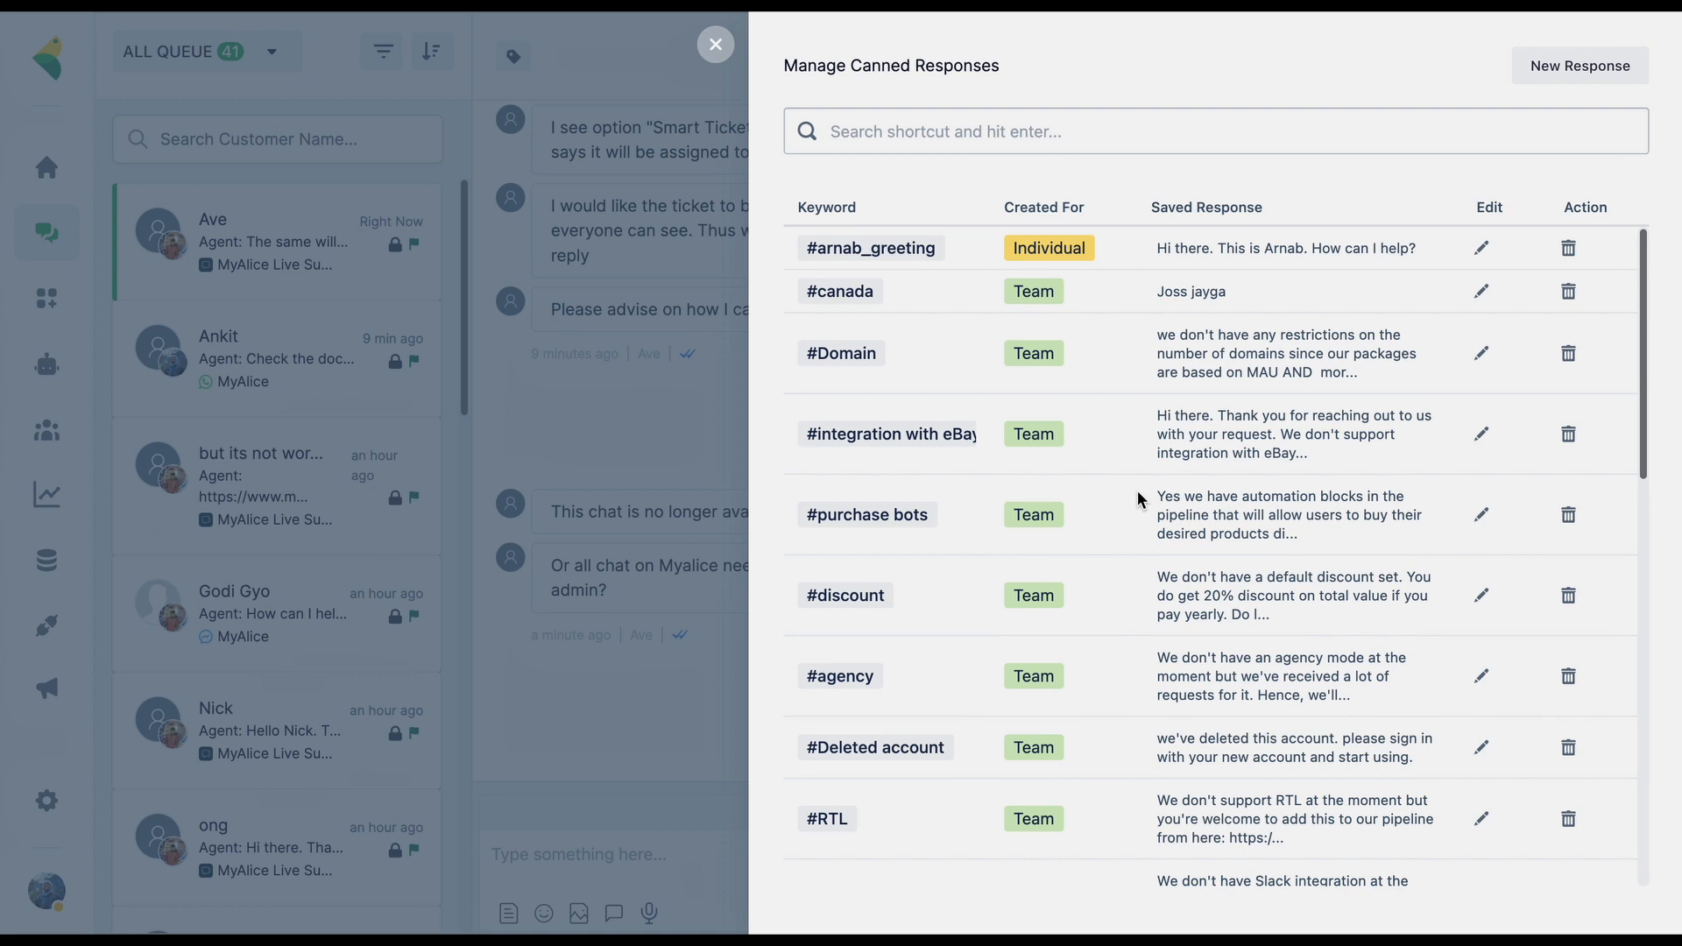
# Close the canned responses manager and insert the #agency canned reply via # in the message box
pyautogui.click(716, 44)
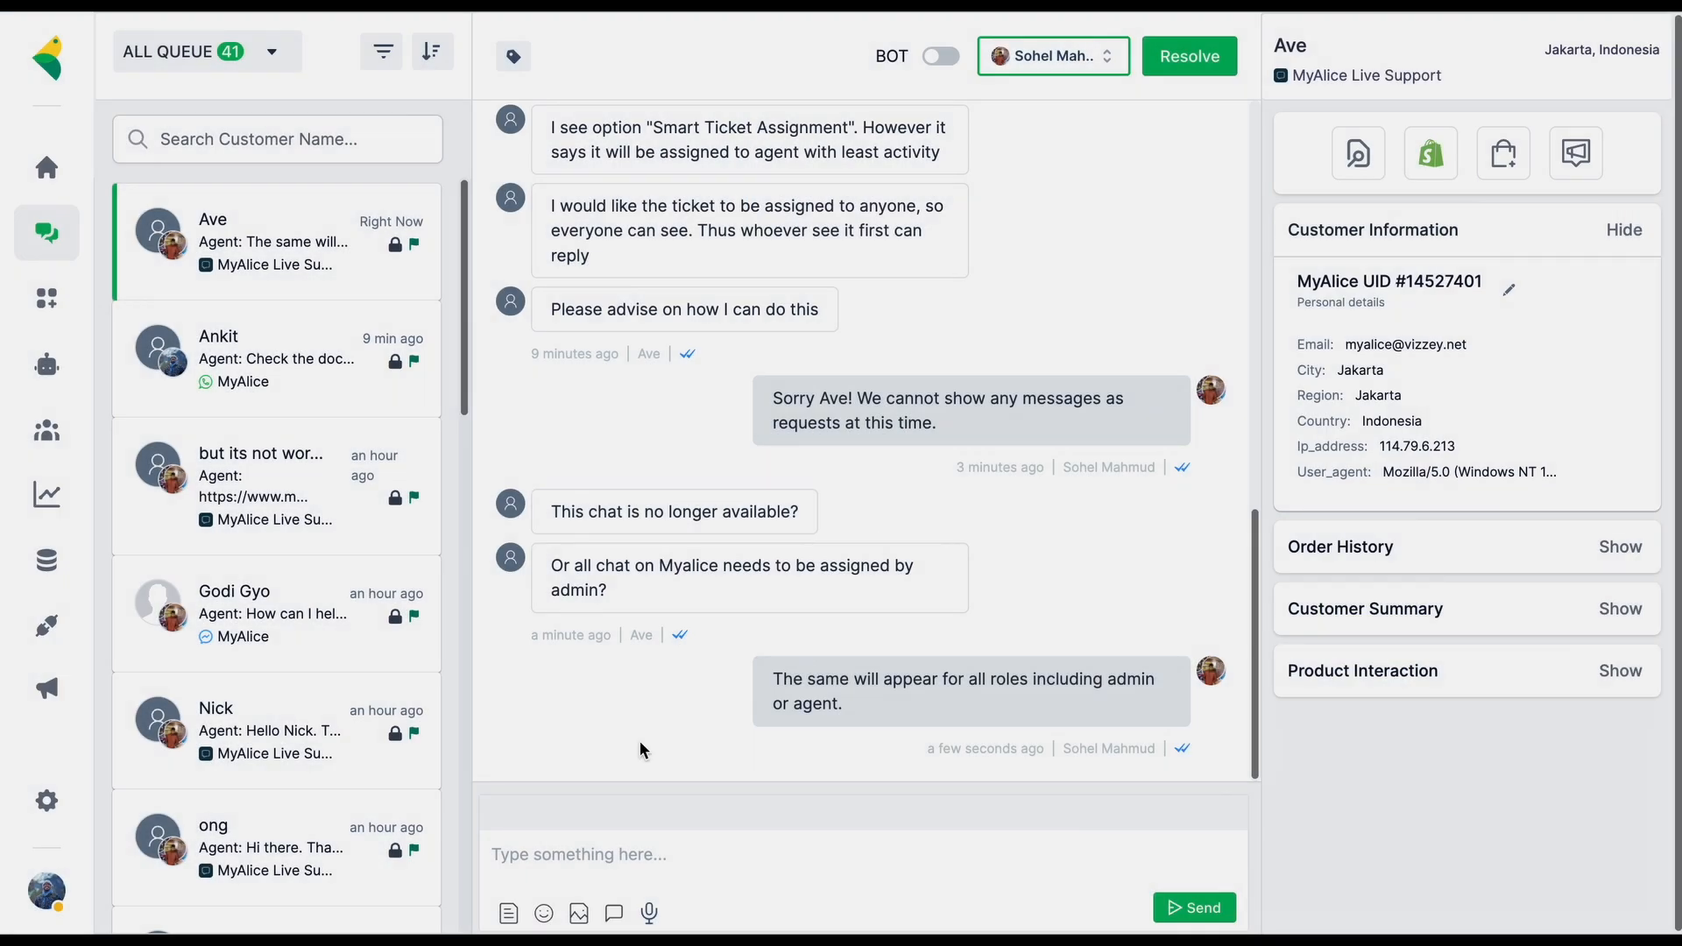
pyautogui.click(526, 856)
pyautogui.write('#')
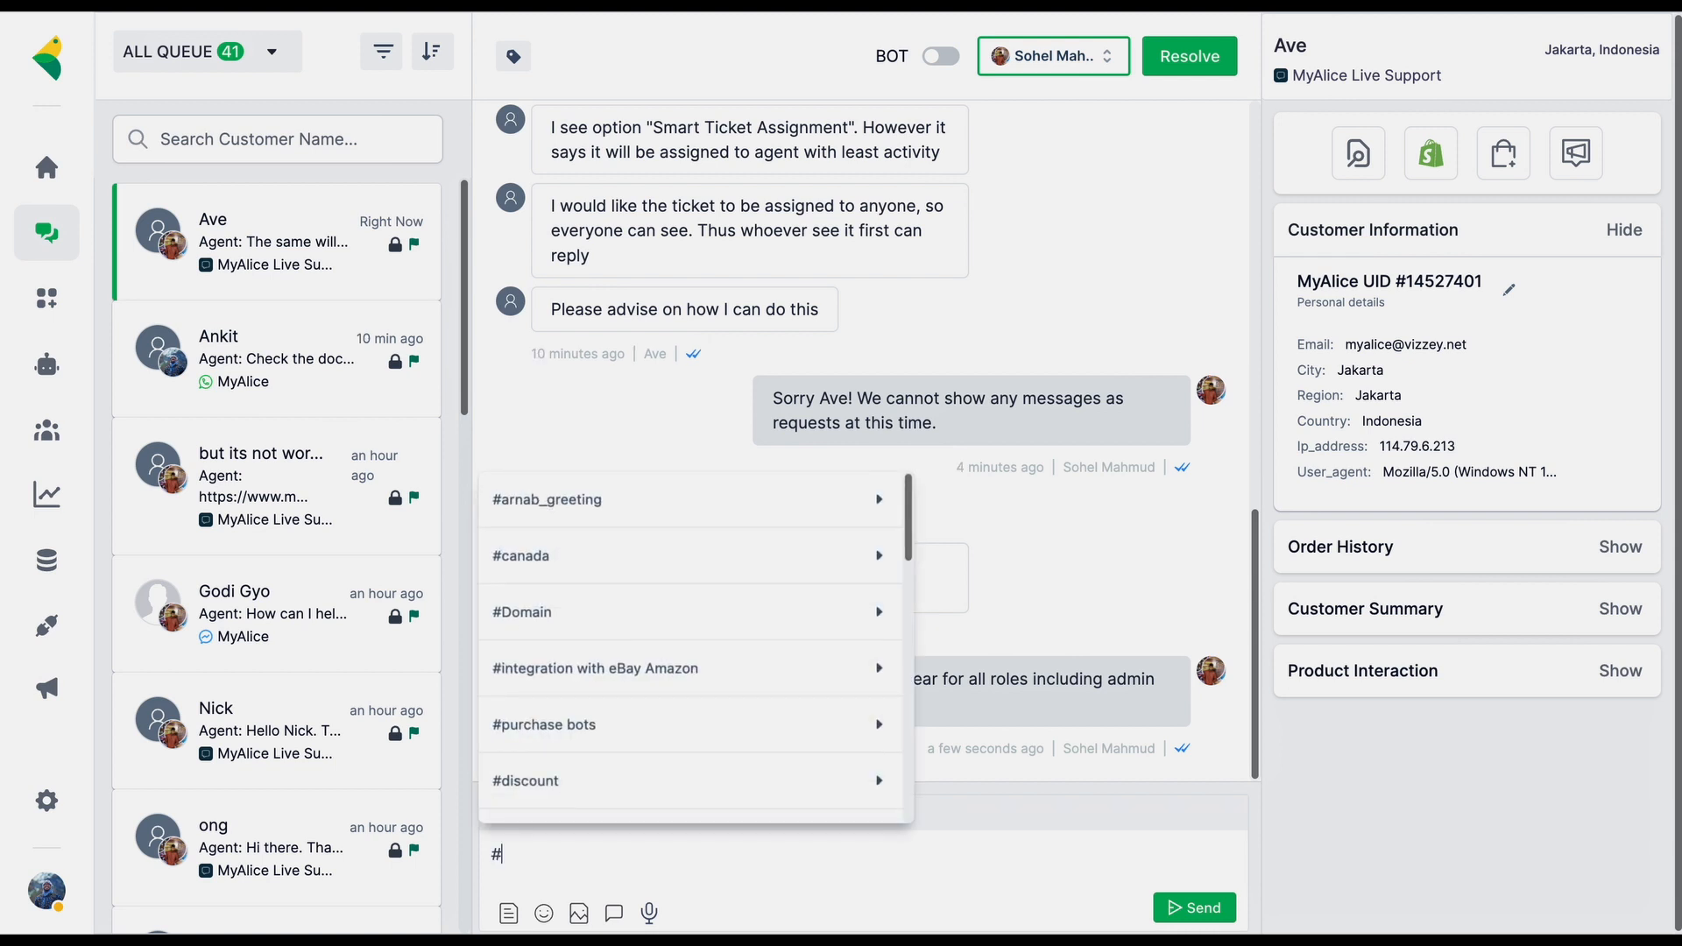
pyautogui.scroll(-3, 604, 679)
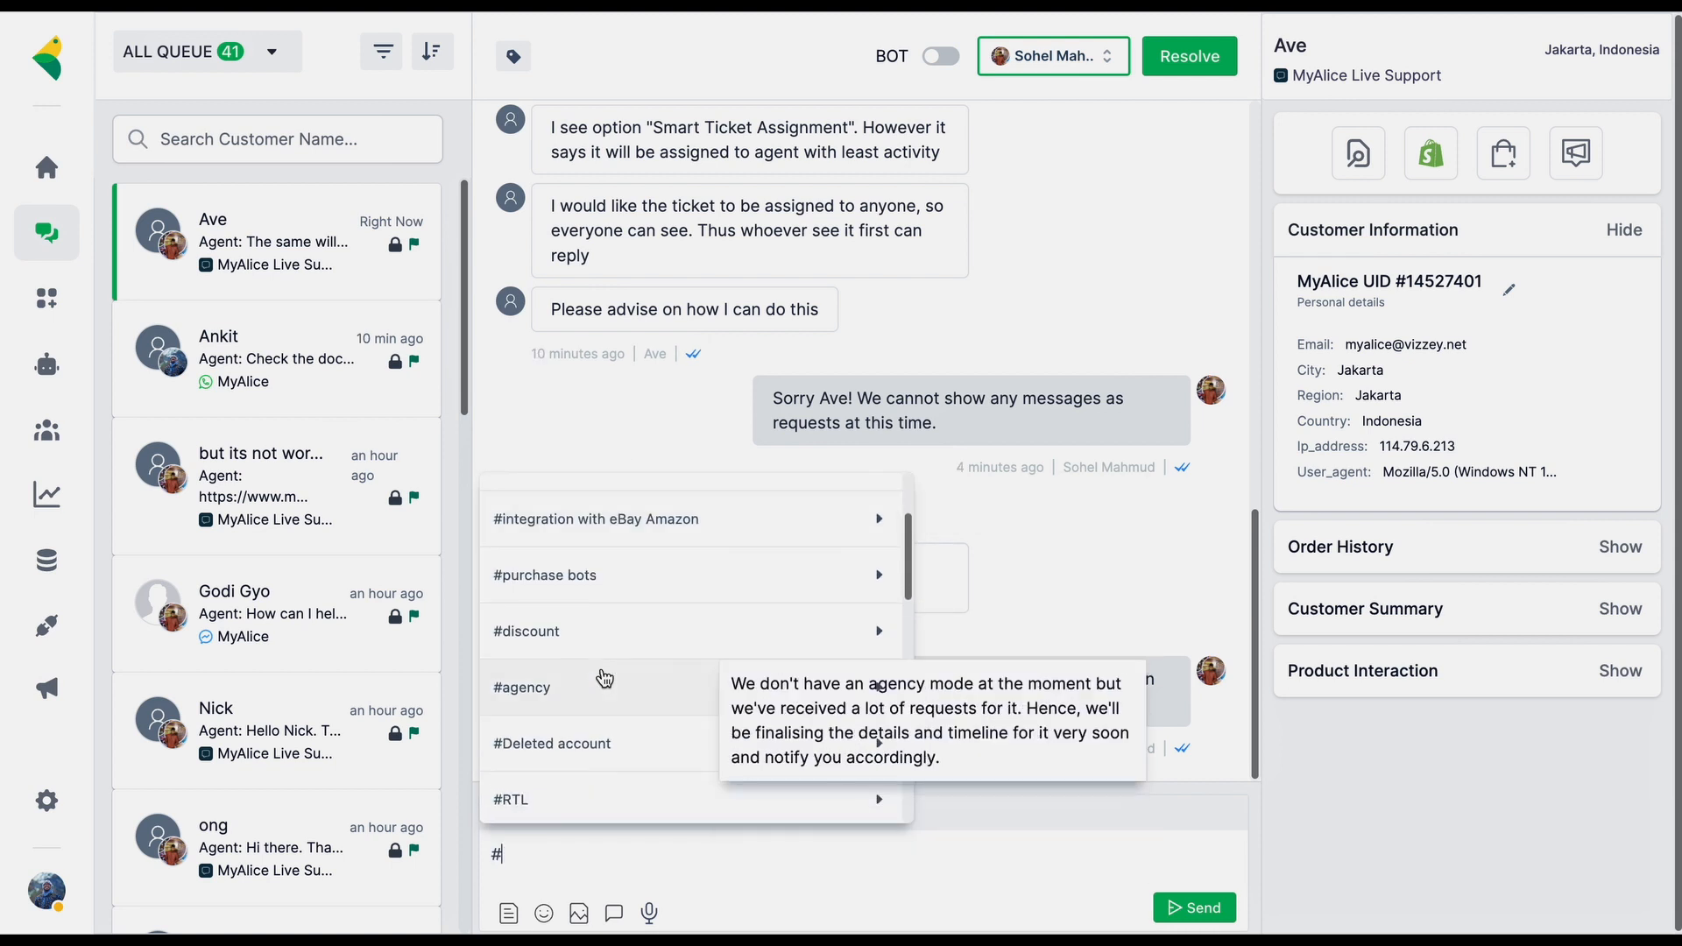
pyautogui.click(604, 679)
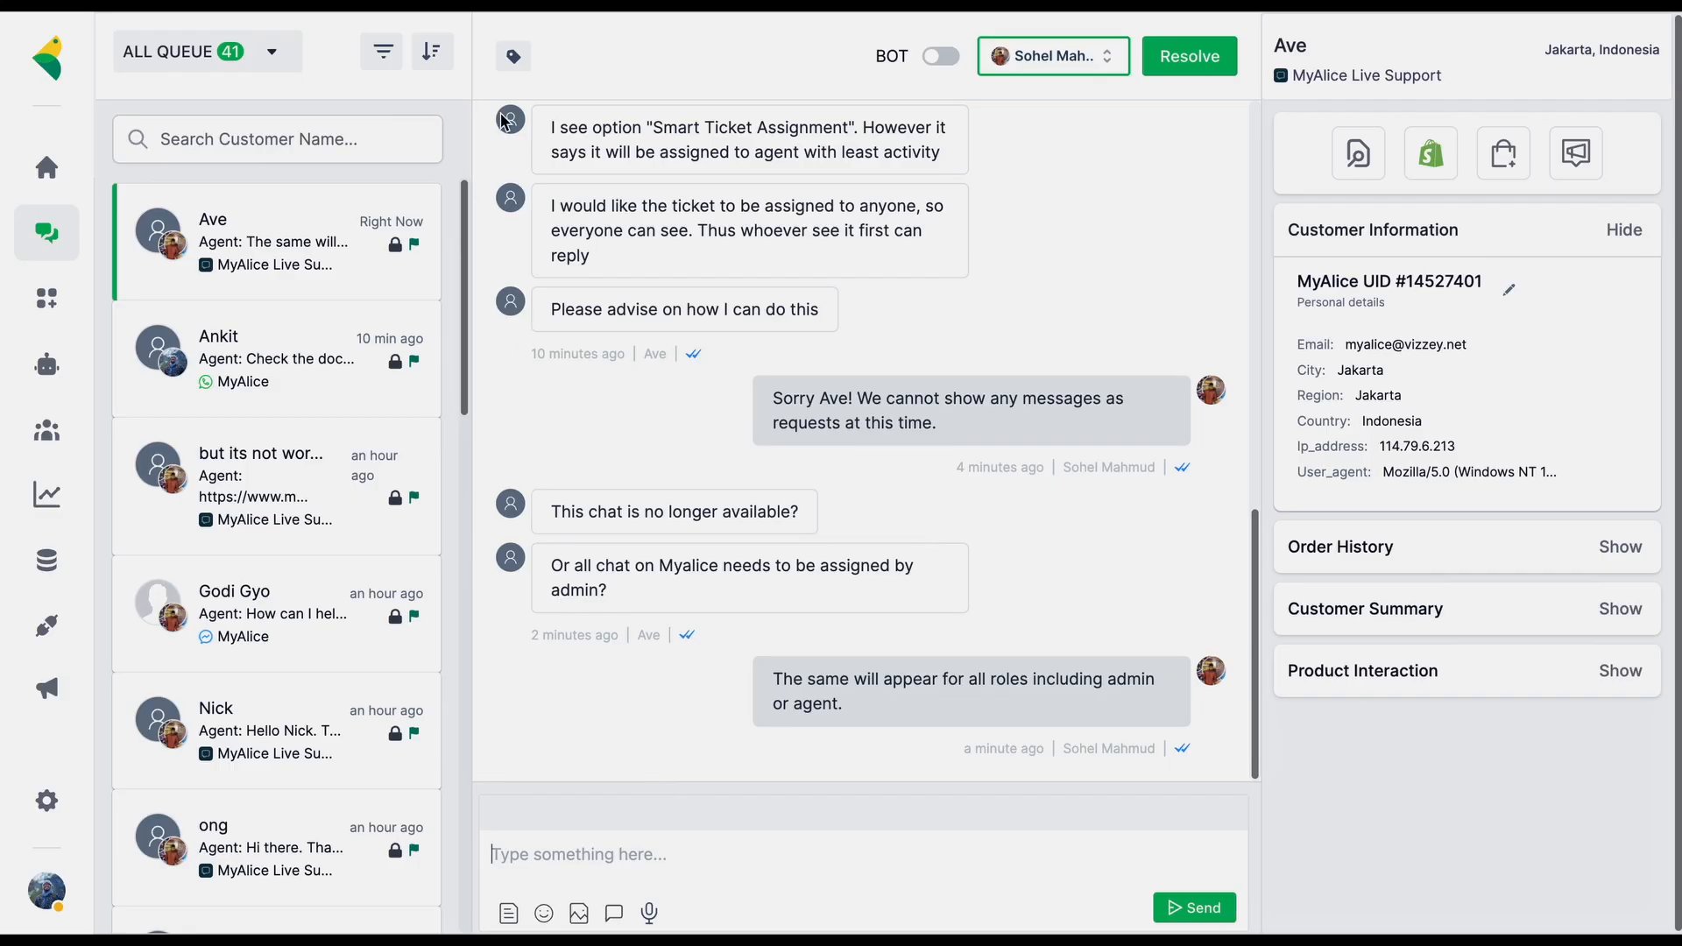
pyautogui.click(513, 60)
pyautogui.scroll(-4, 263, 581)
pyautogui.scroll(-2, 262, 583)
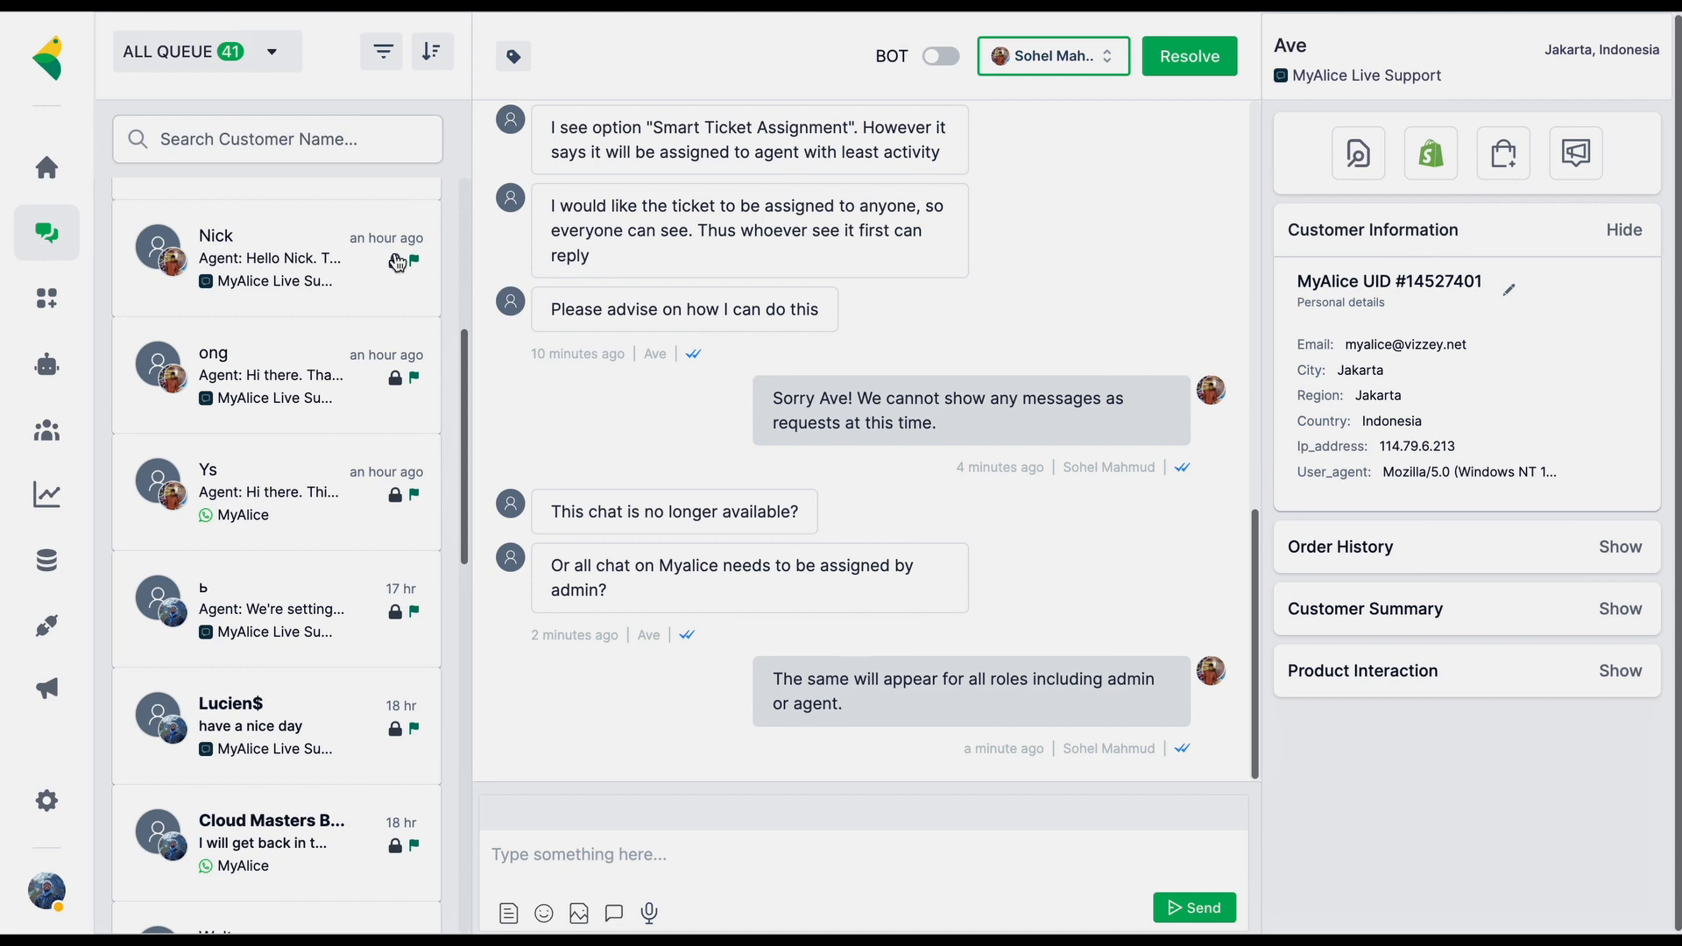
pyautogui.scroll(5, 396, 265)
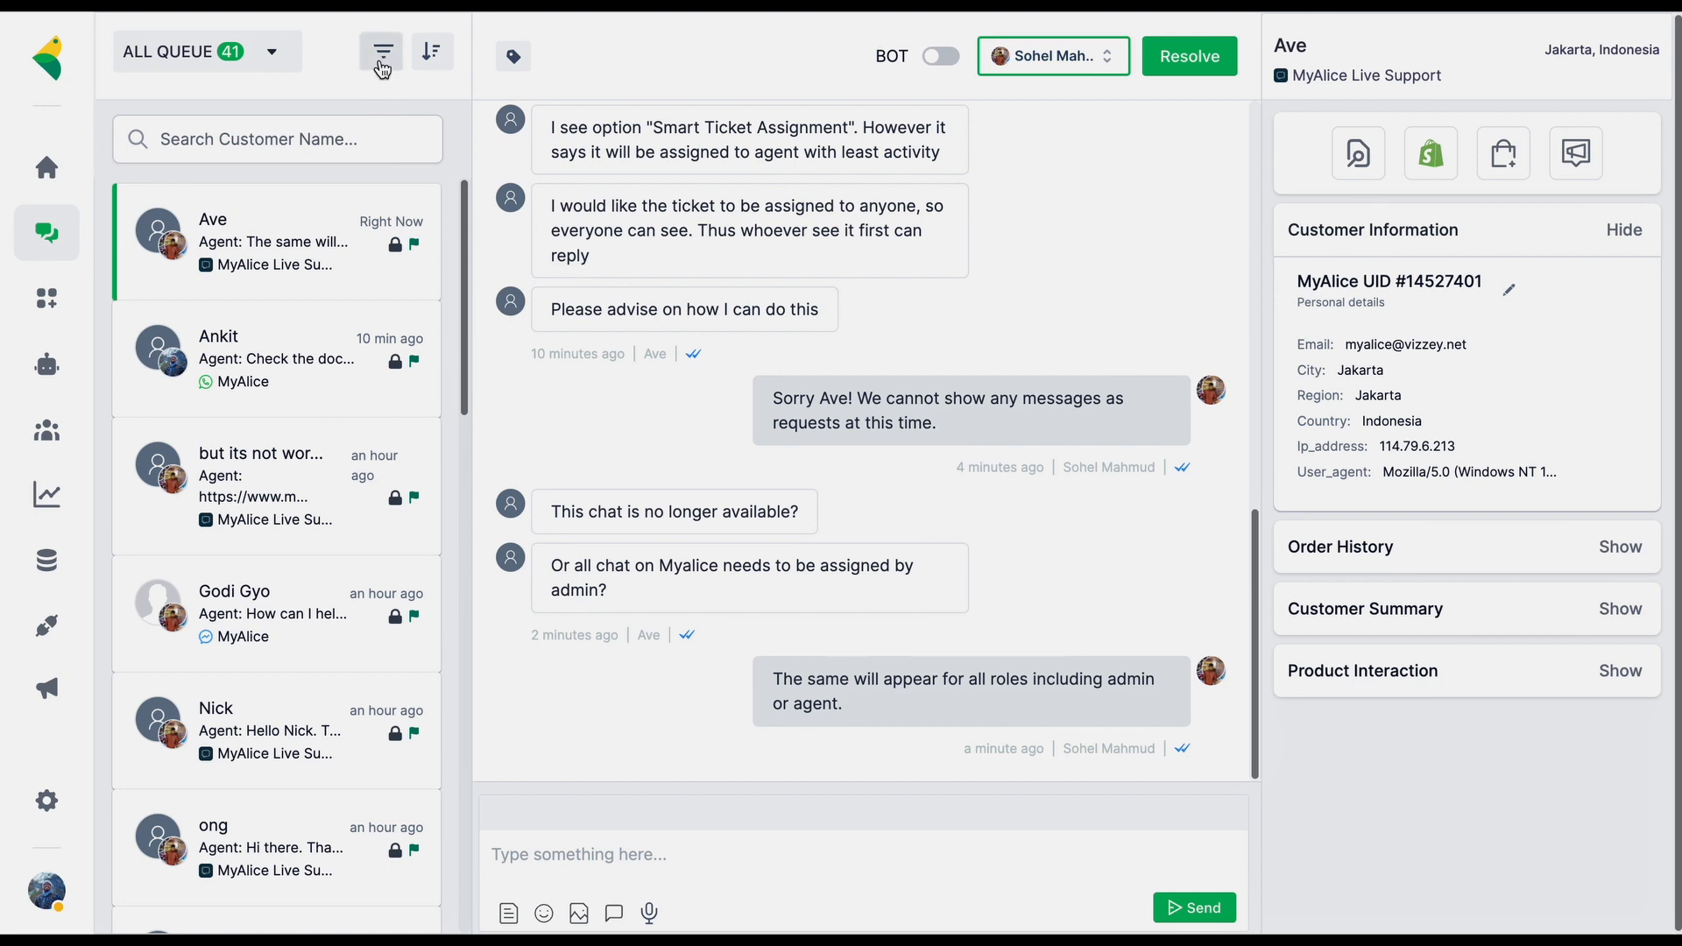
pyautogui.click(383, 54)
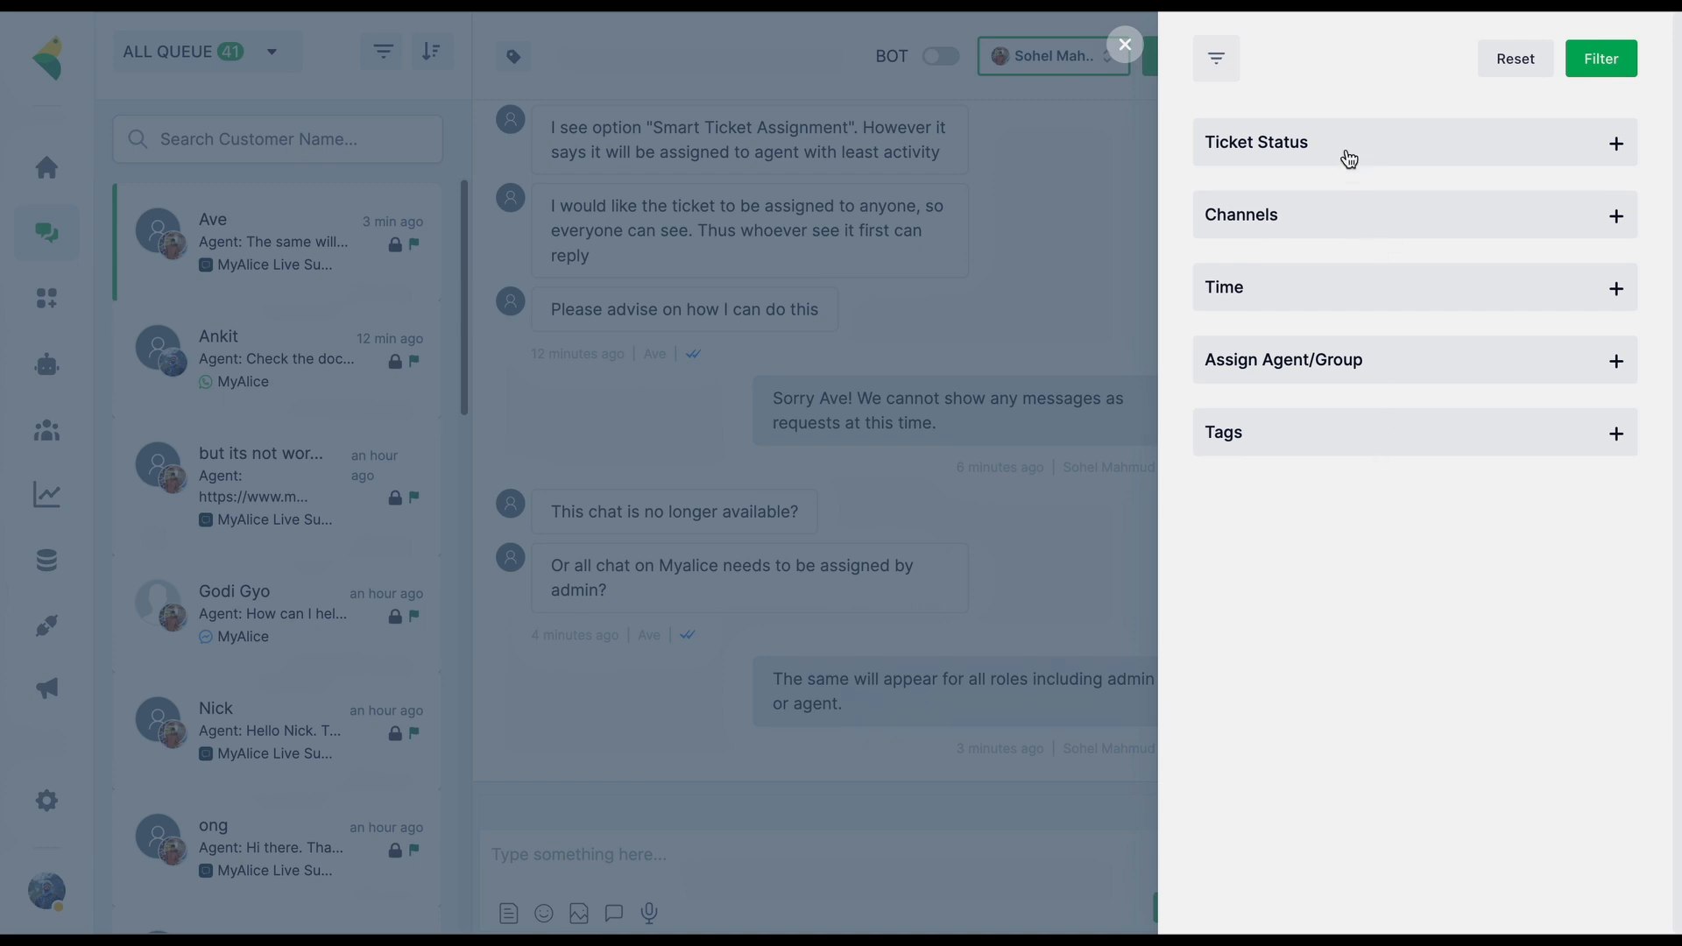
pyautogui.click(1349, 159)
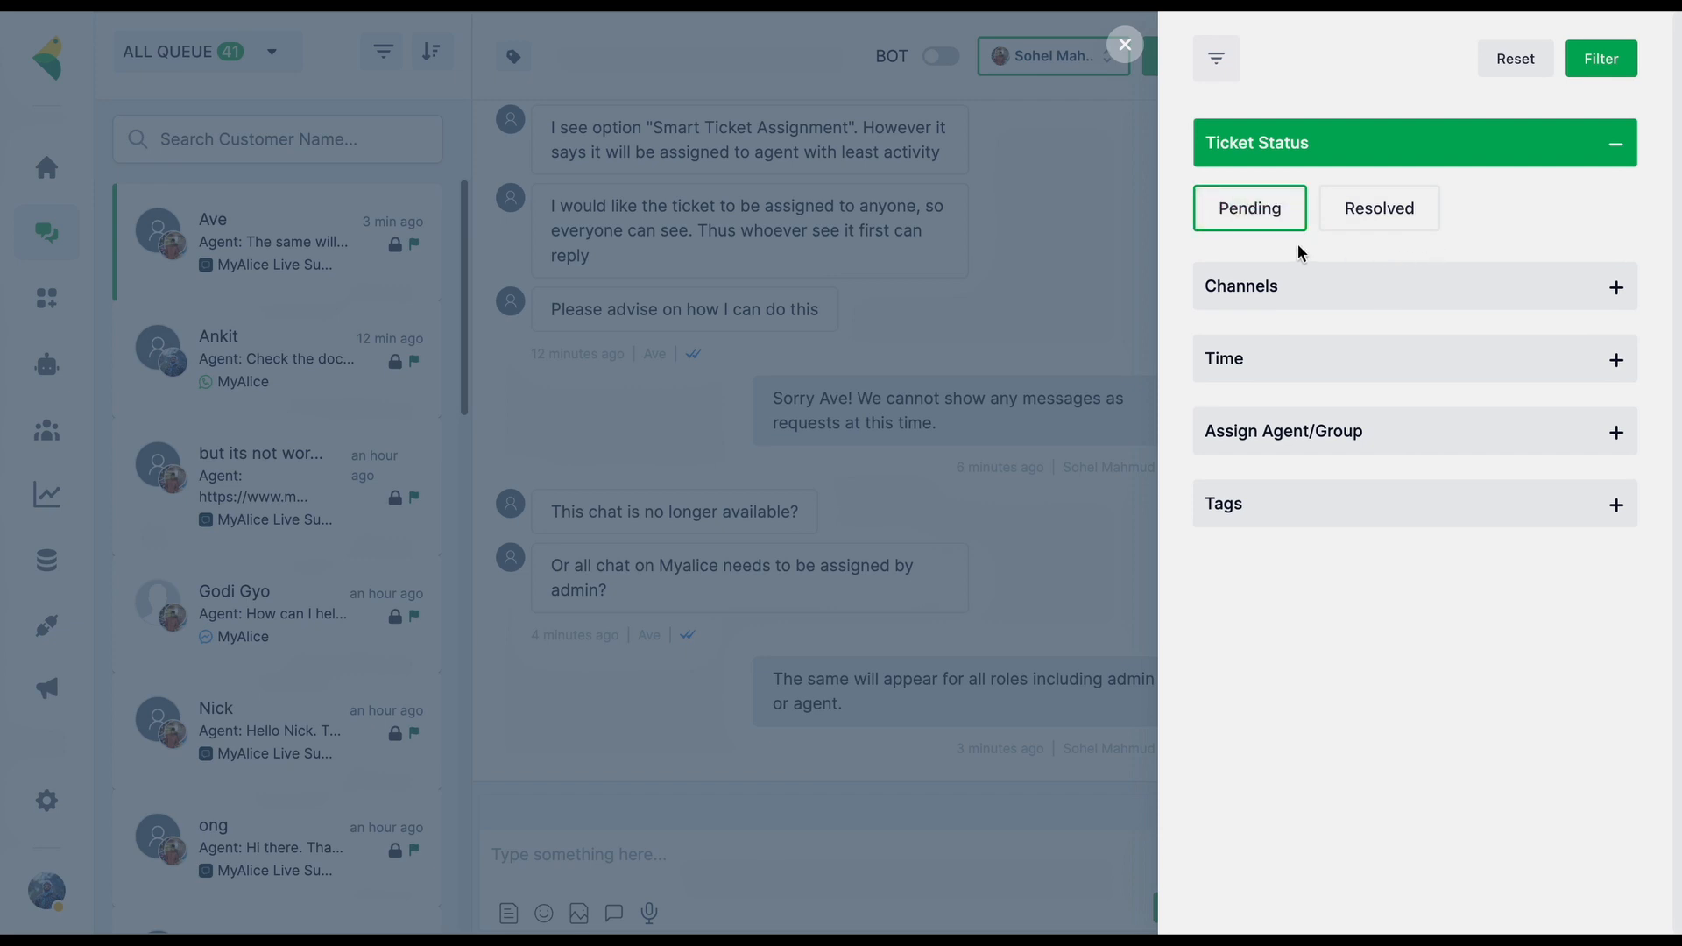
pyautogui.click(1349, 311)
pyautogui.scroll(-1, 1397, 549)
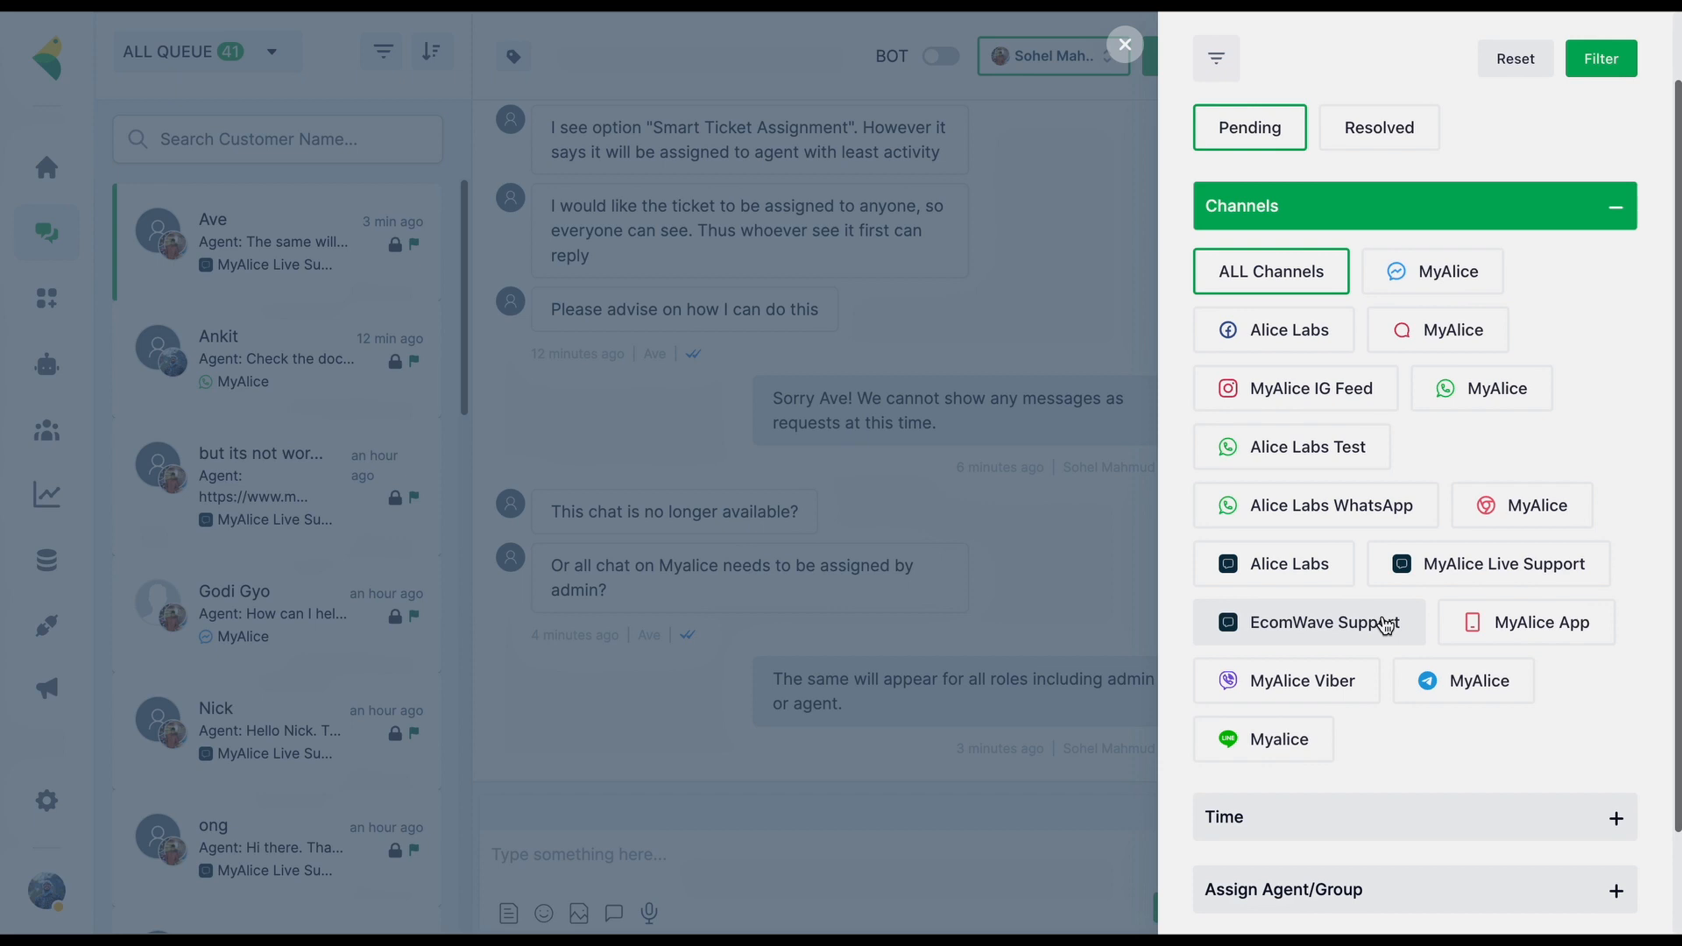
pyautogui.scroll(-2, 1385, 623)
pyautogui.click(1310, 709)
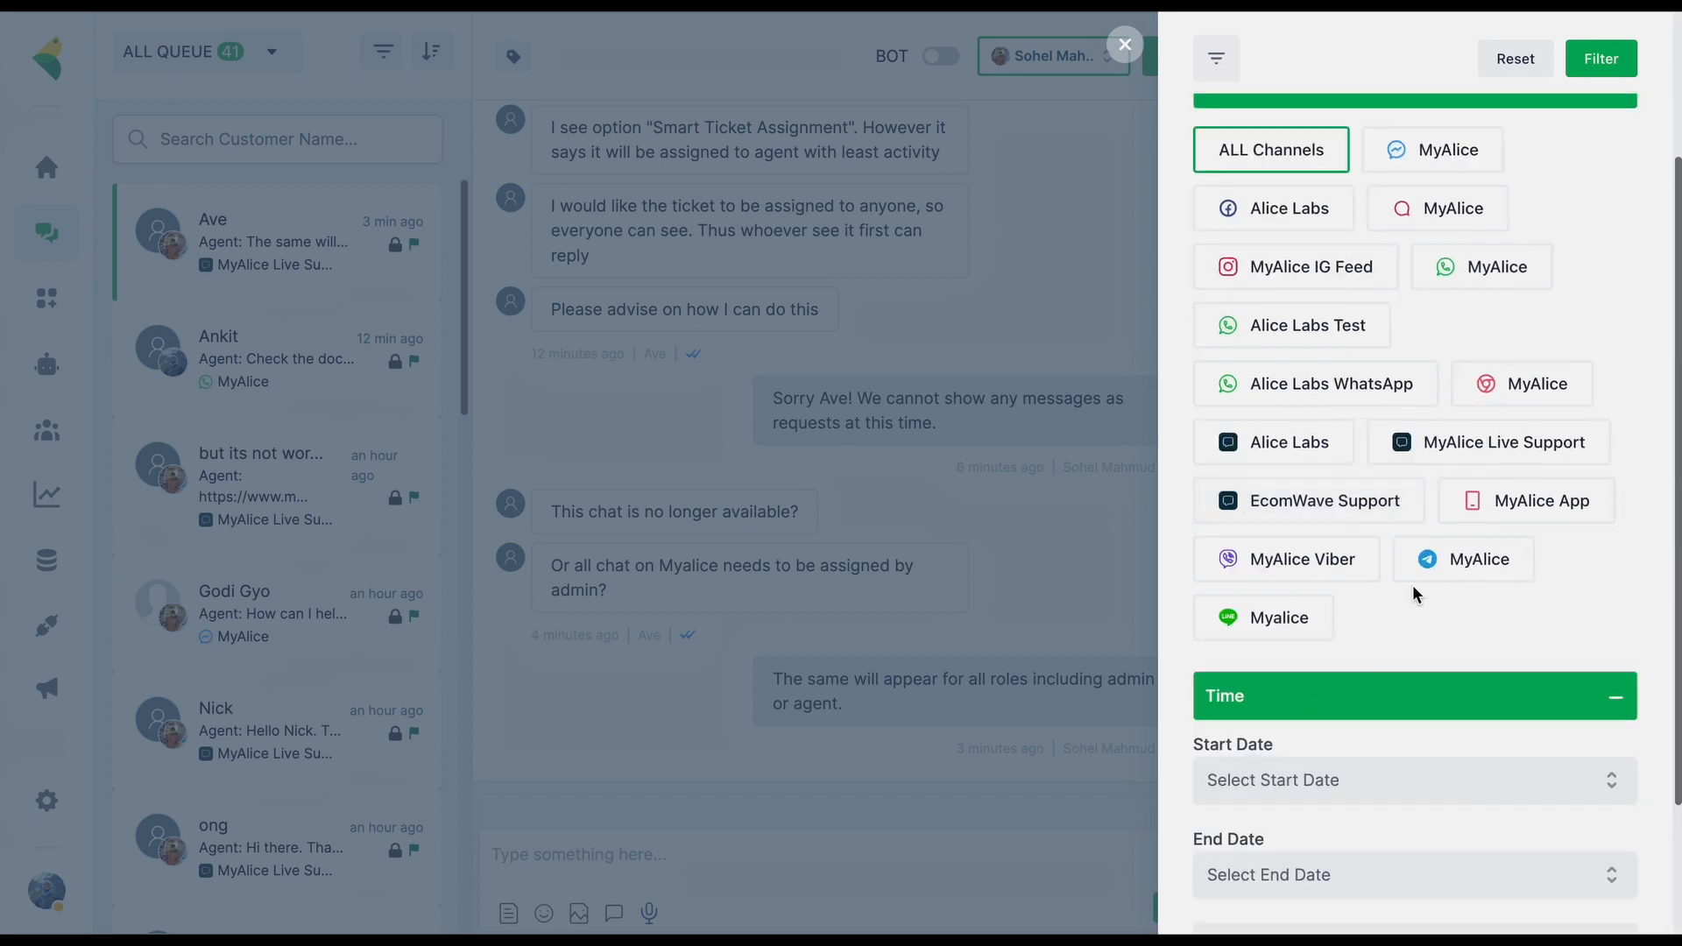
pyautogui.scroll(-2, 1410, 604)
pyautogui.click(1355, 595)
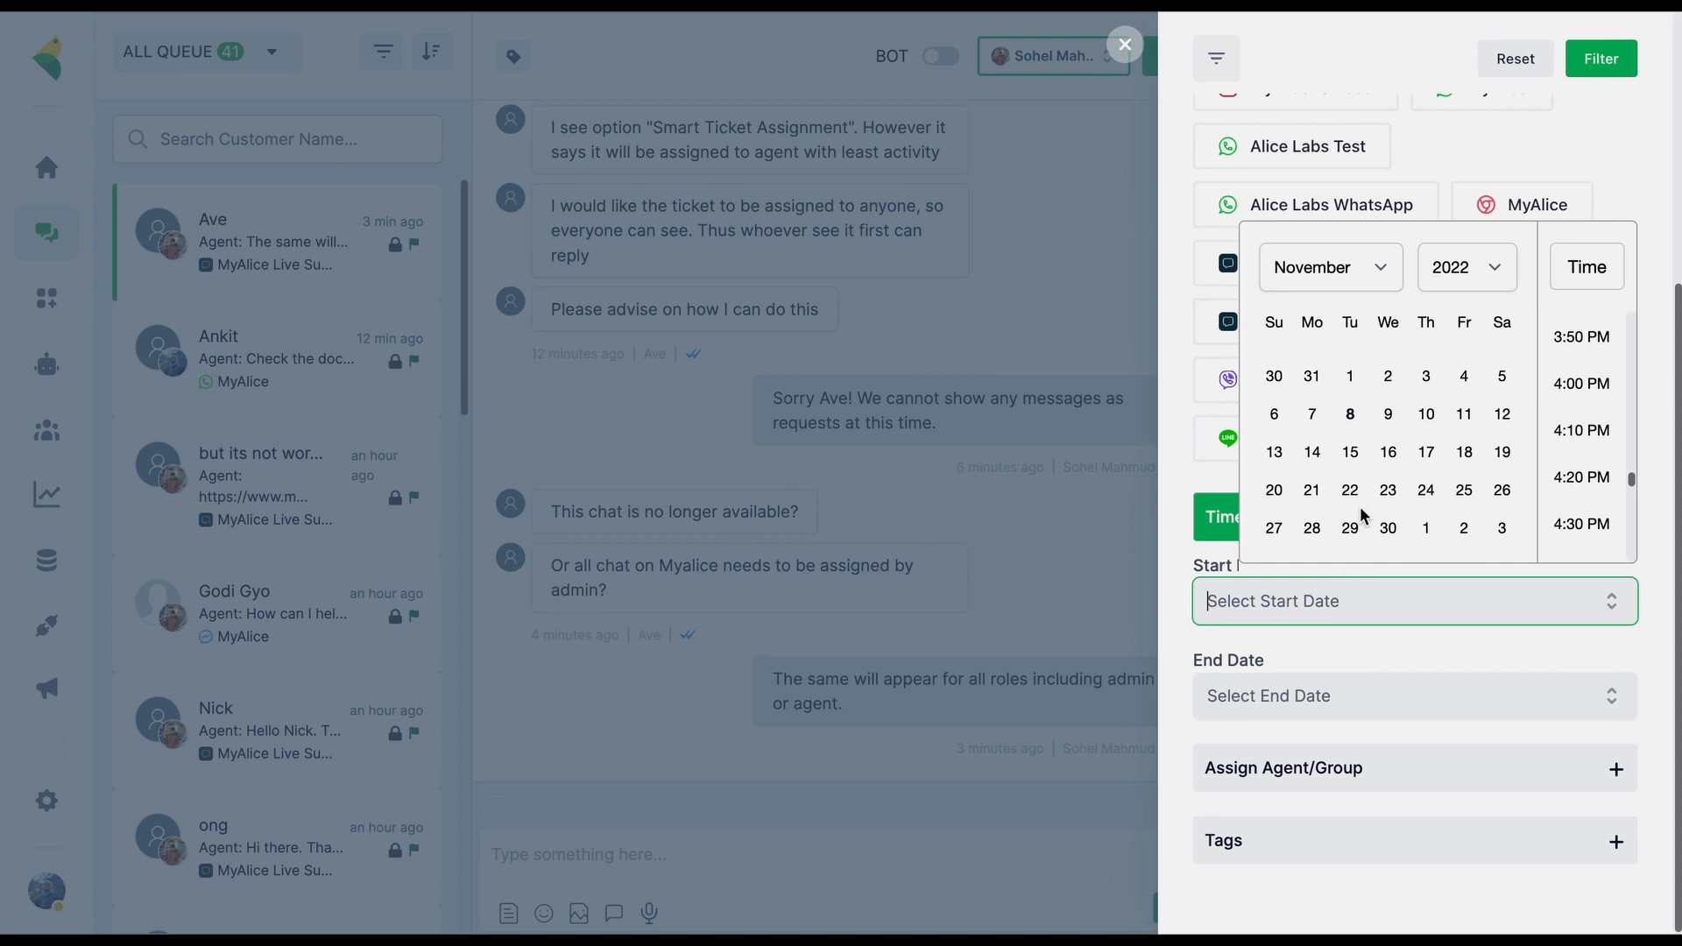
pyautogui.click(1205, 492)
pyautogui.click(1267, 786)
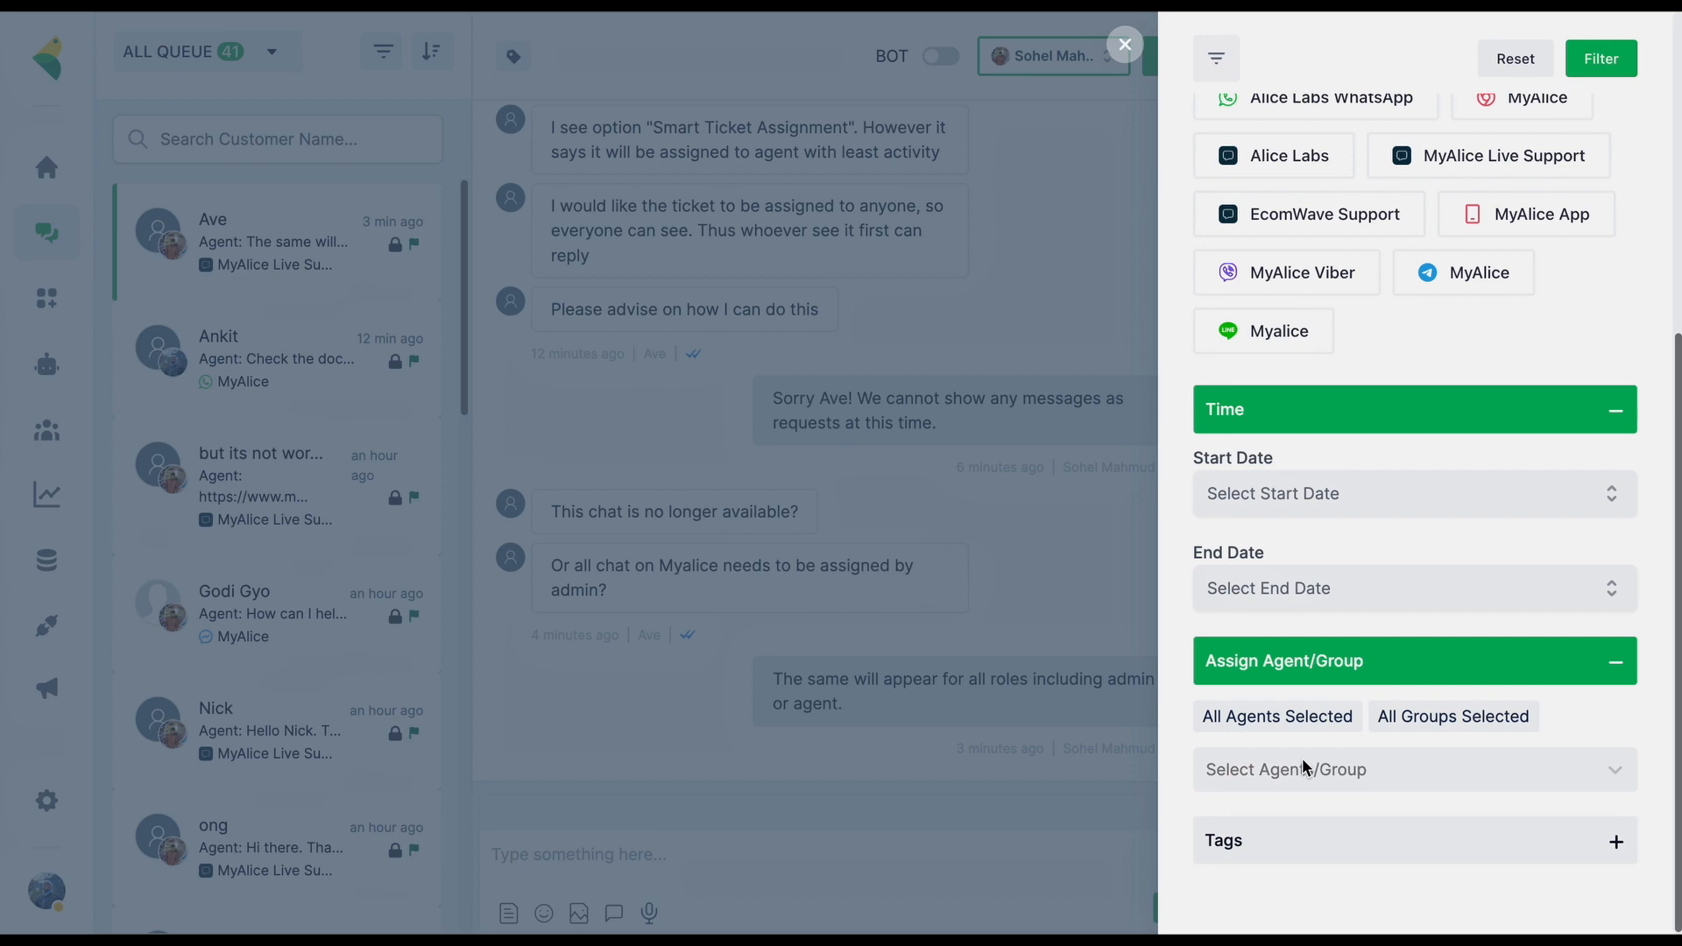
pyautogui.click(1284, 836)
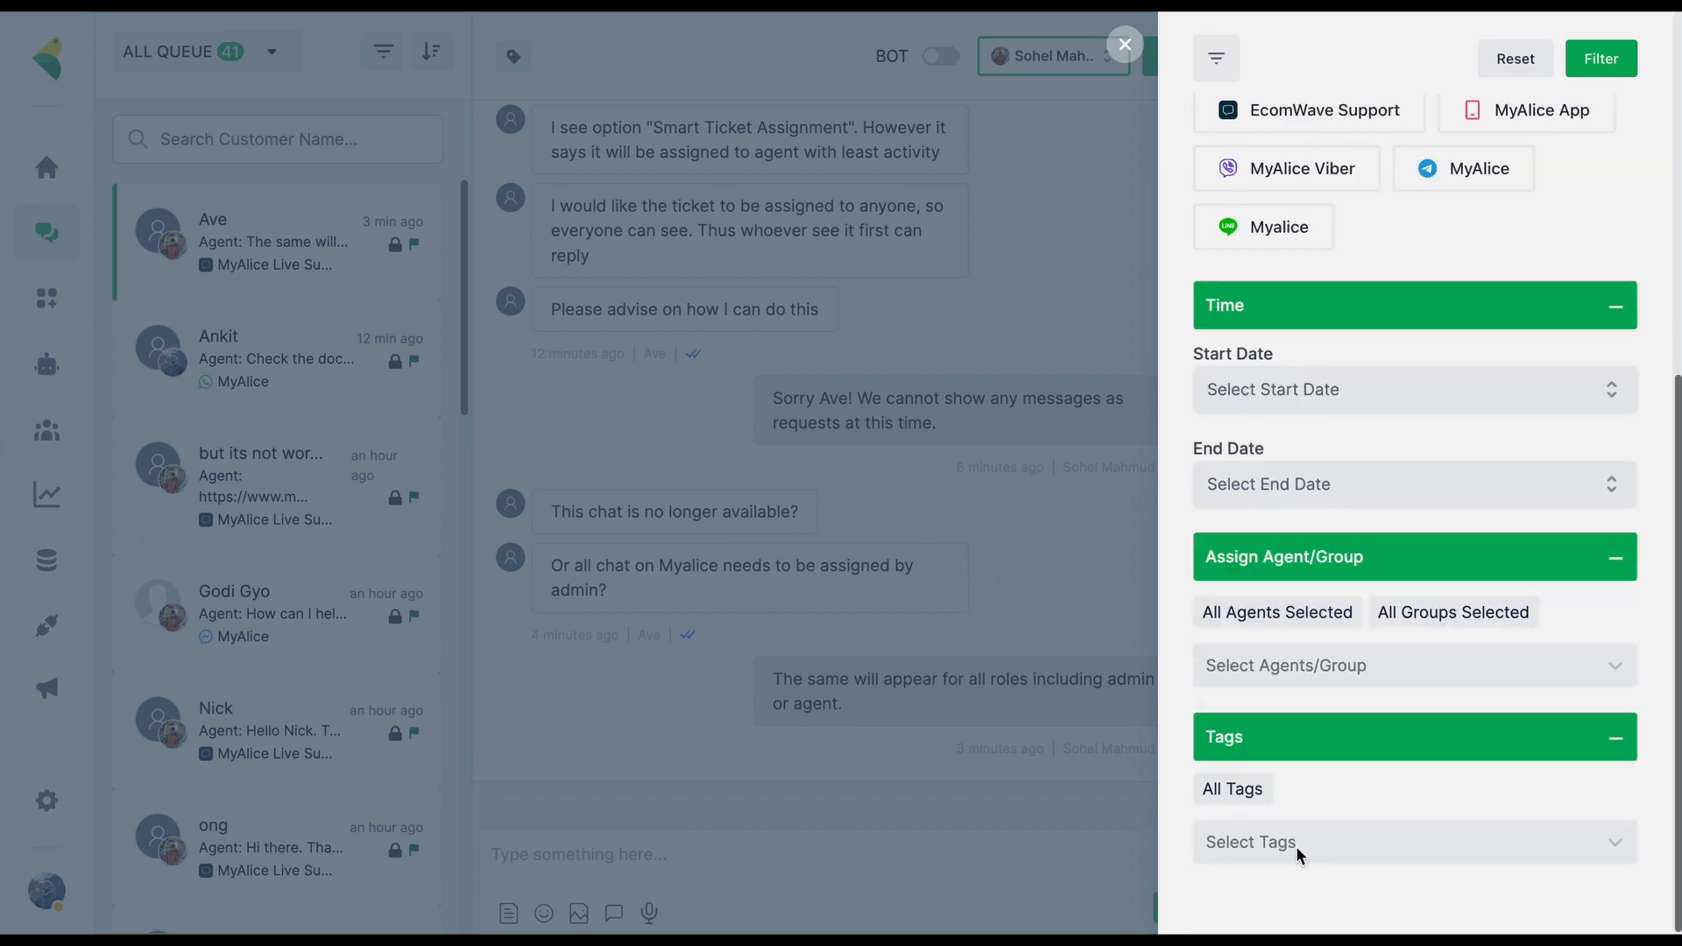
pyautogui.click(1300, 855)
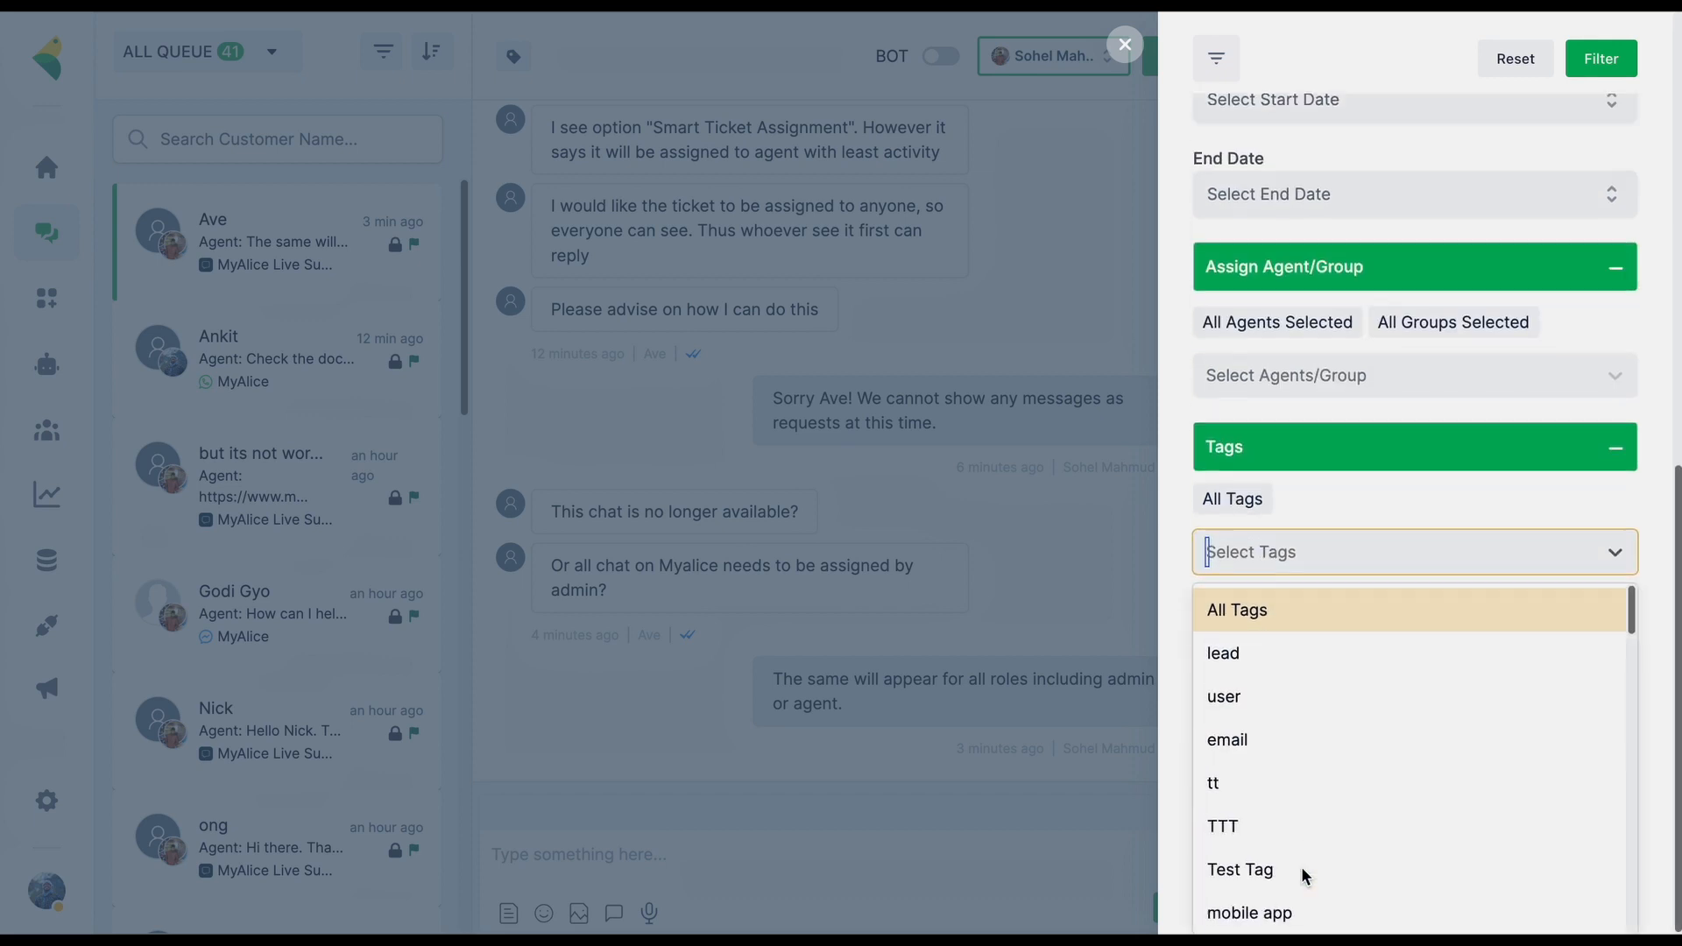
pyautogui.click(1185, 670)
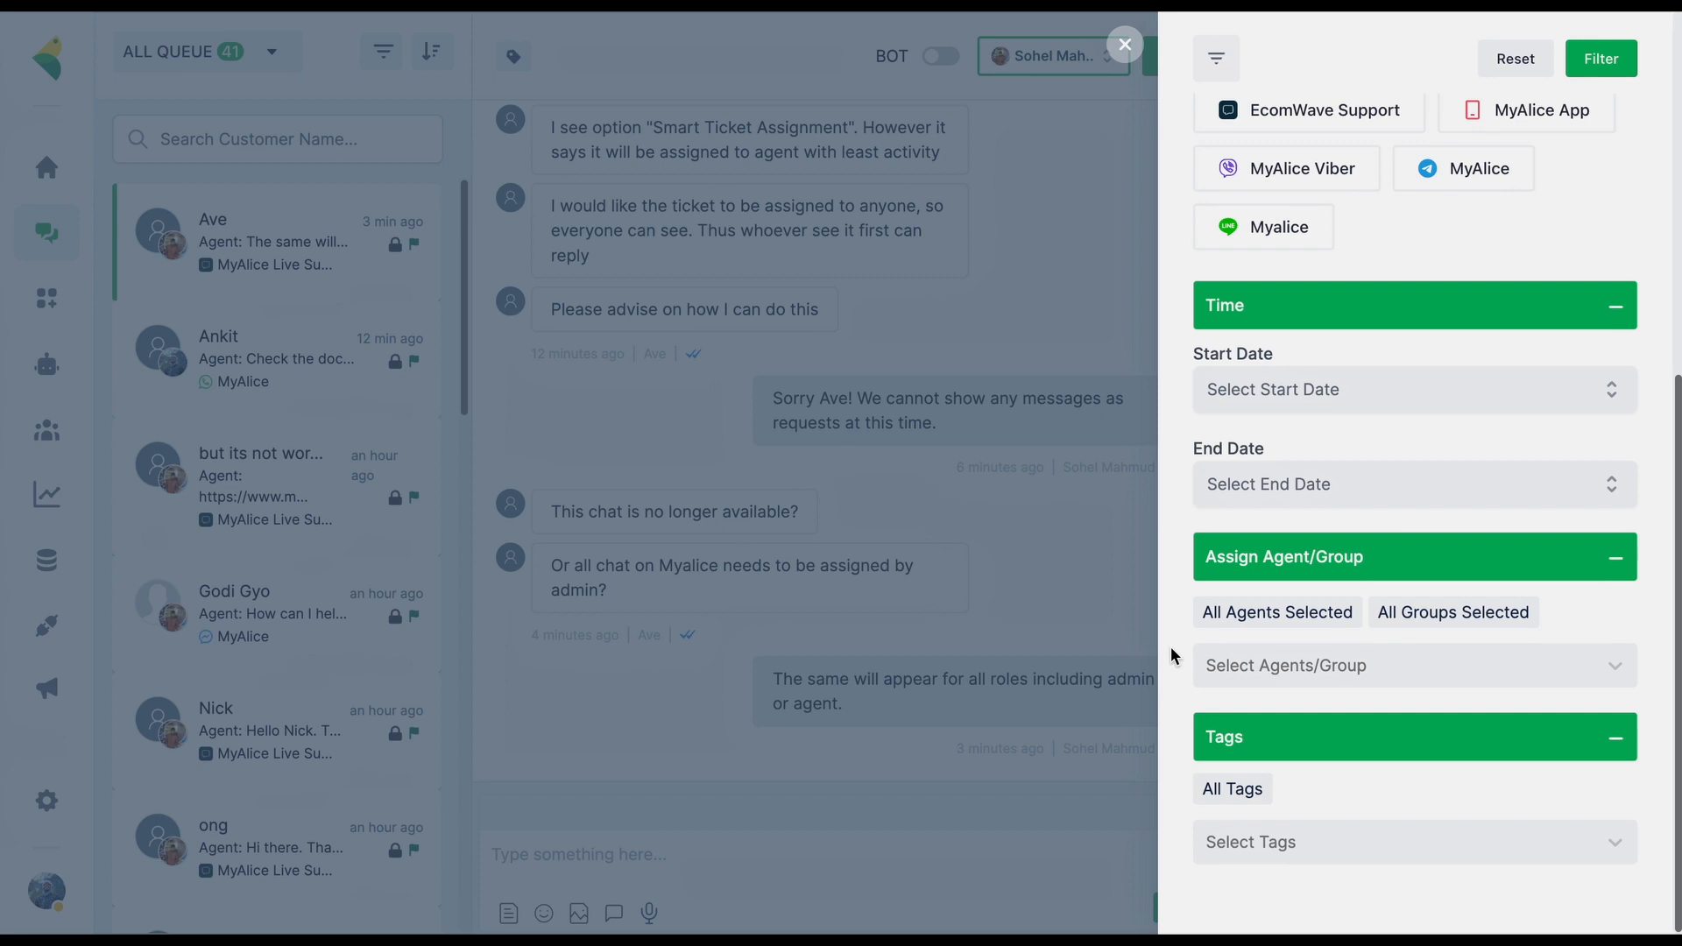
pyautogui.click(1174, 655)
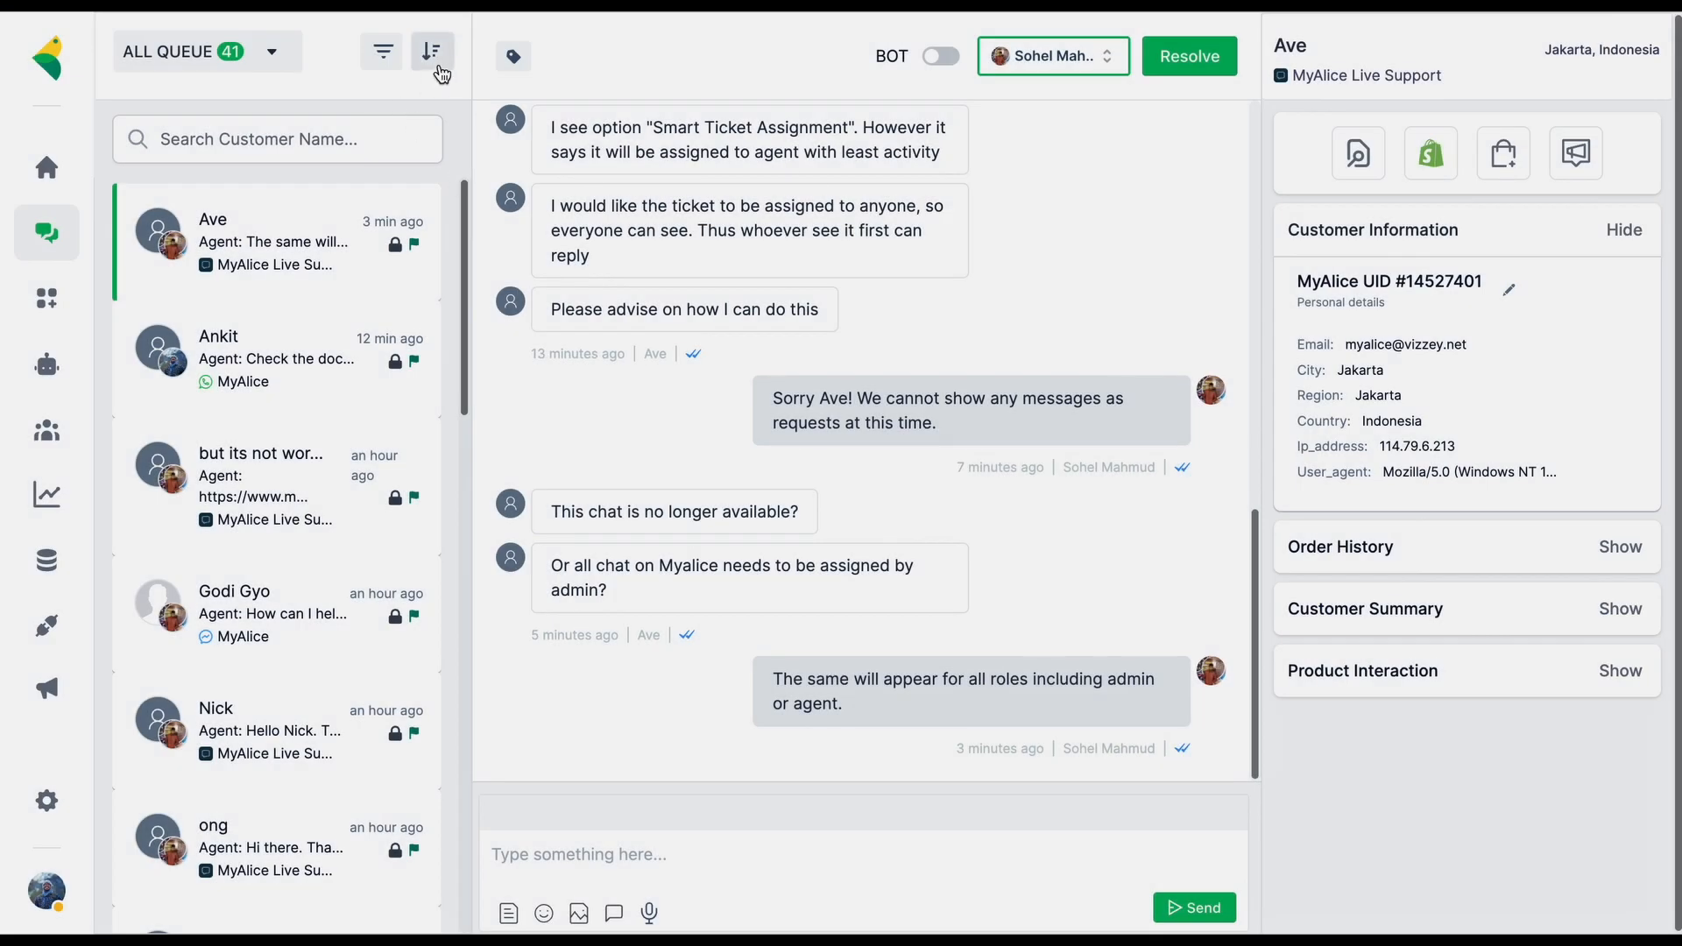
pyautogui.click(437, 65)
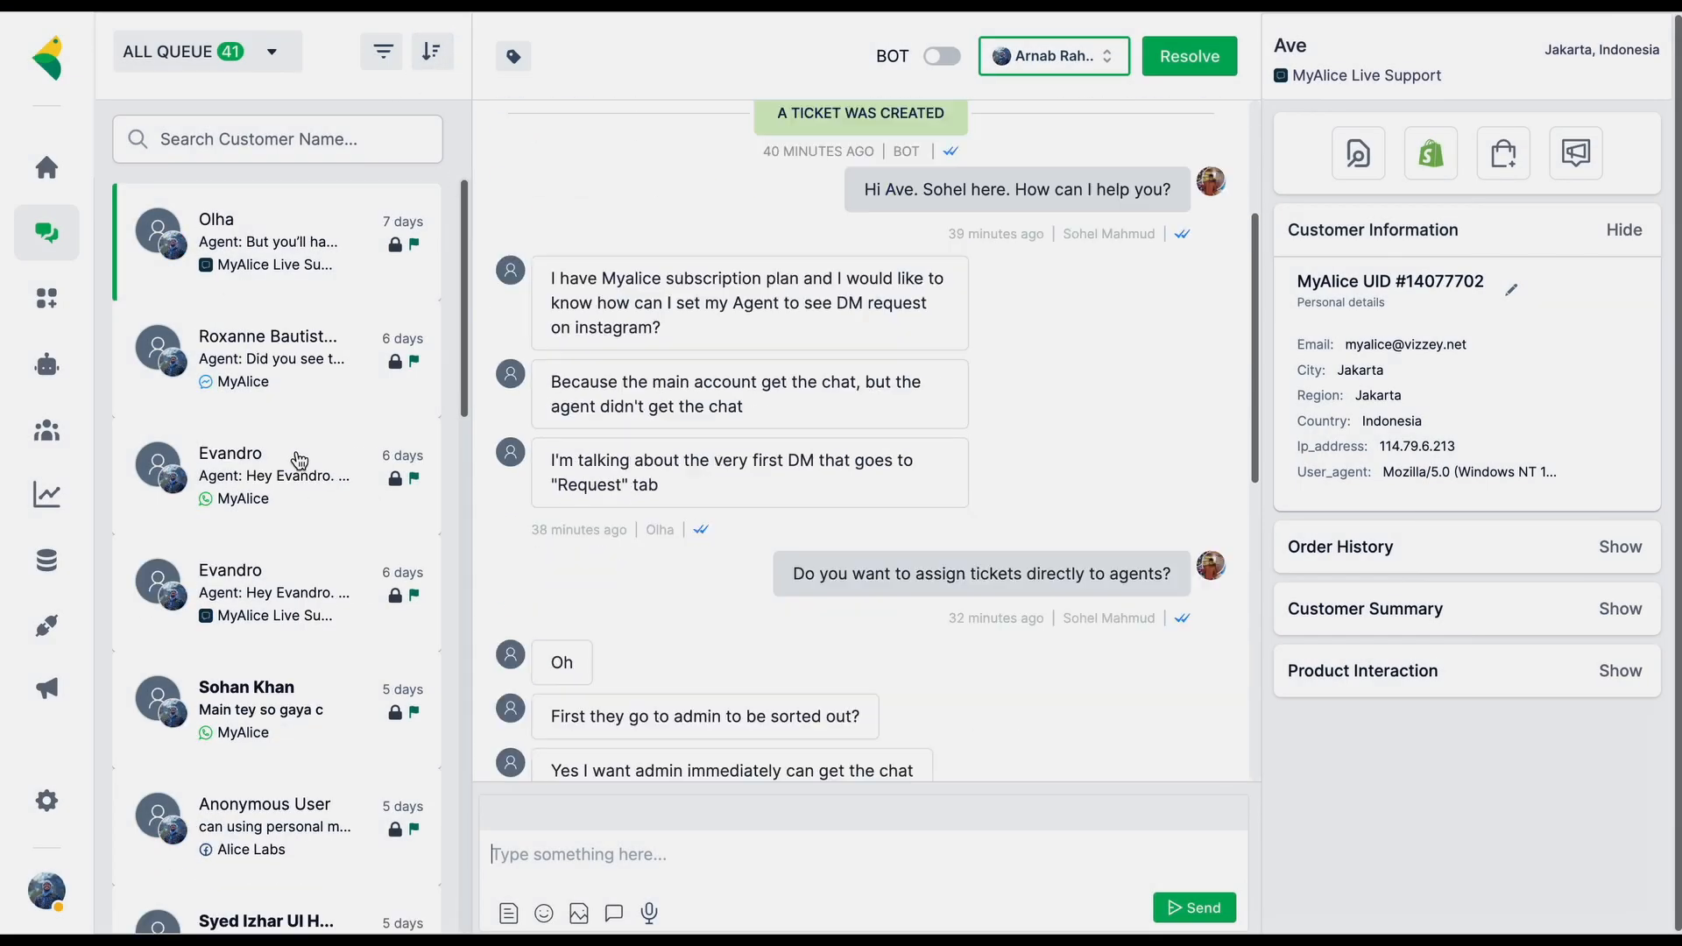
pyautogui.click(432, 62)
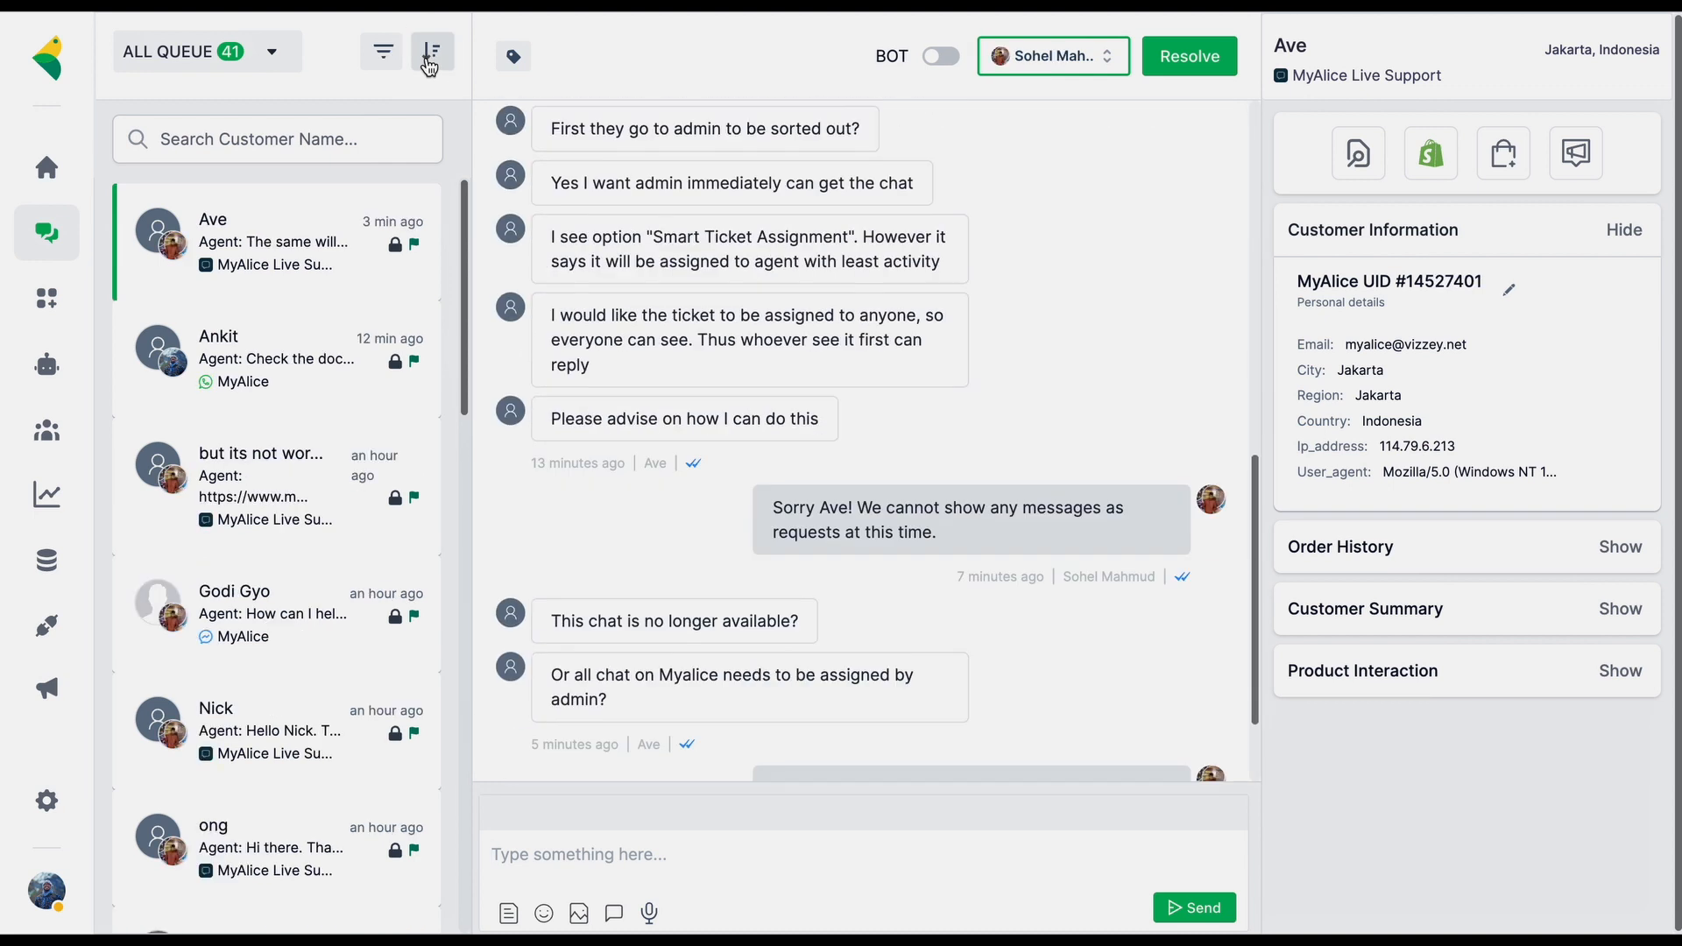